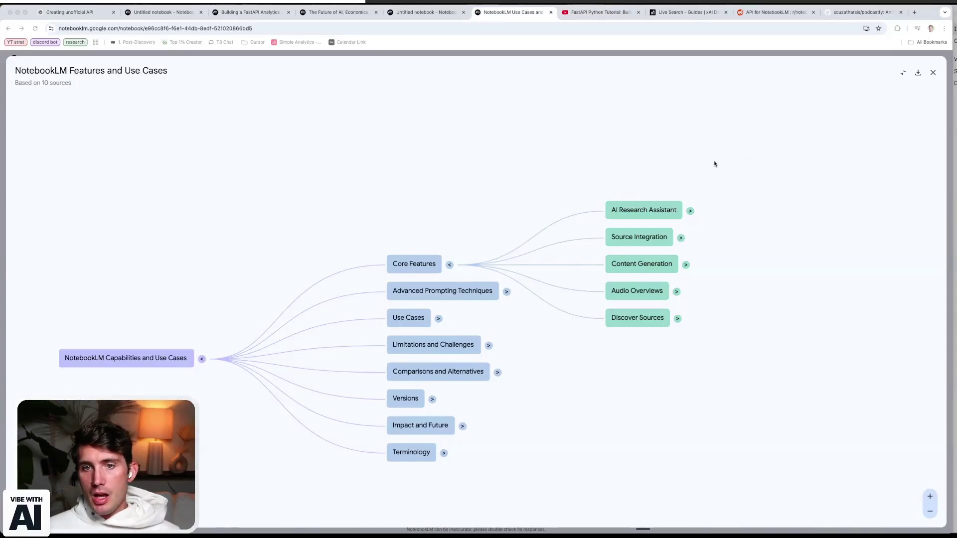
Expand AI Research Assistant into its eight sub-points, then dock the mind map as a side panel.
left_click(691, 210)
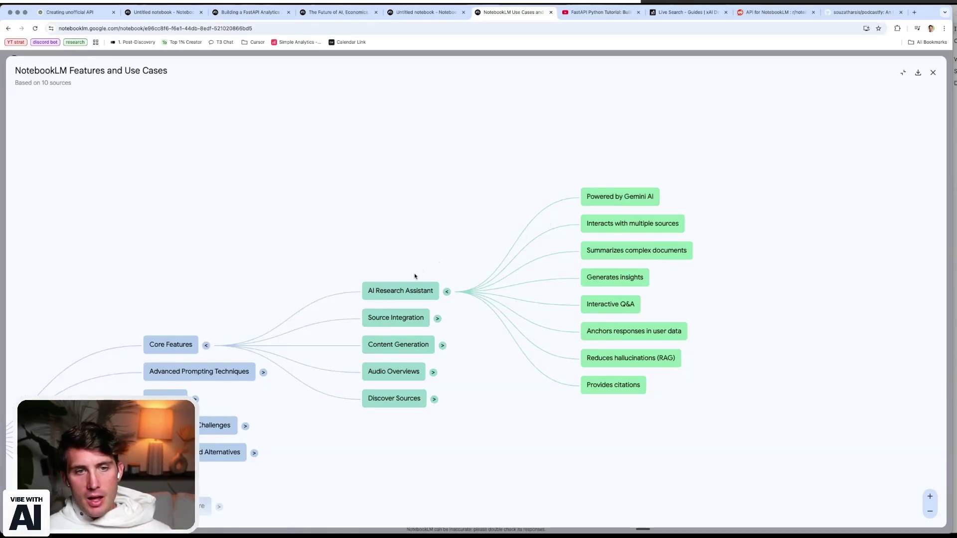
scroll(404, 279, "down", 3)
left_click_drag(356, 235, 442, 178)
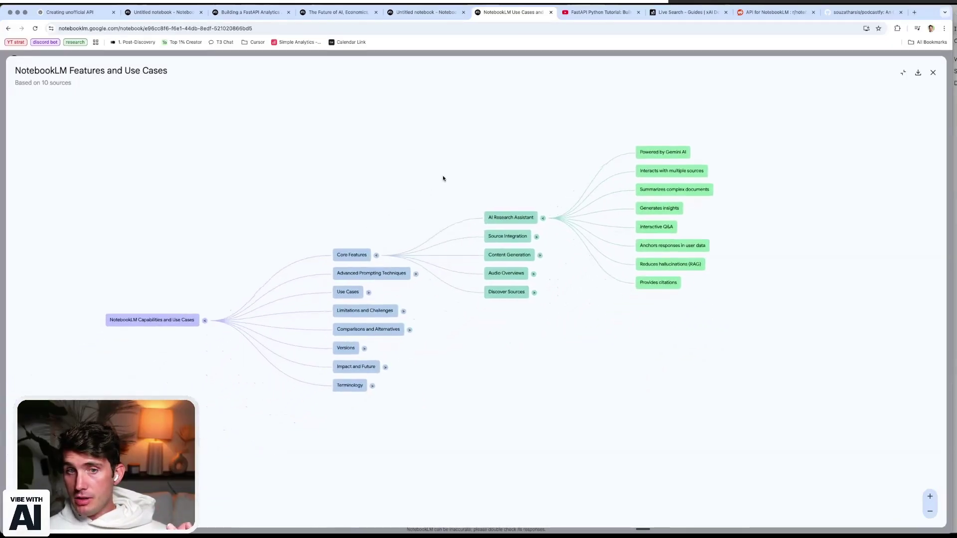
scroll(491, 246, "up", 2)
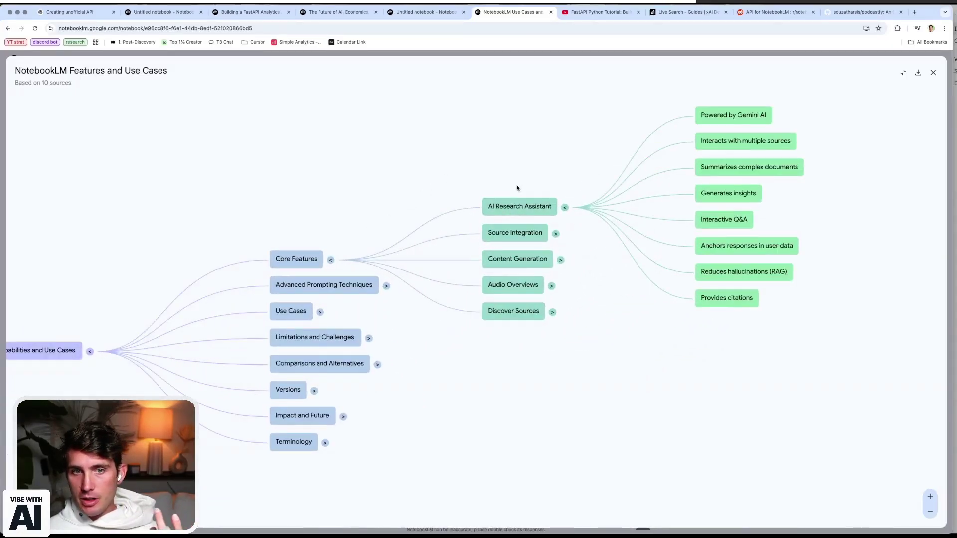
scroll(517, 186, "up", 2)
left_click_drag(494, 186, 488, 144)
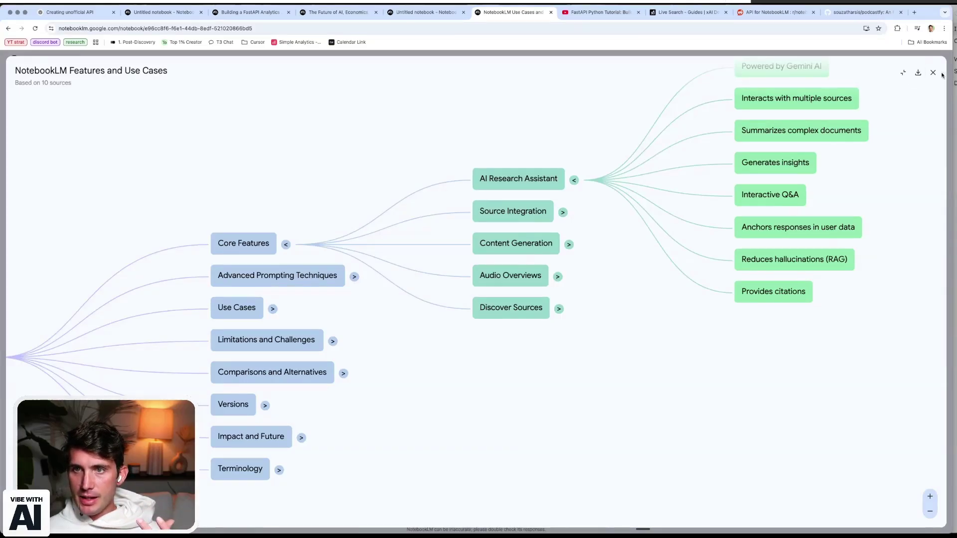
left_click(903, 72)
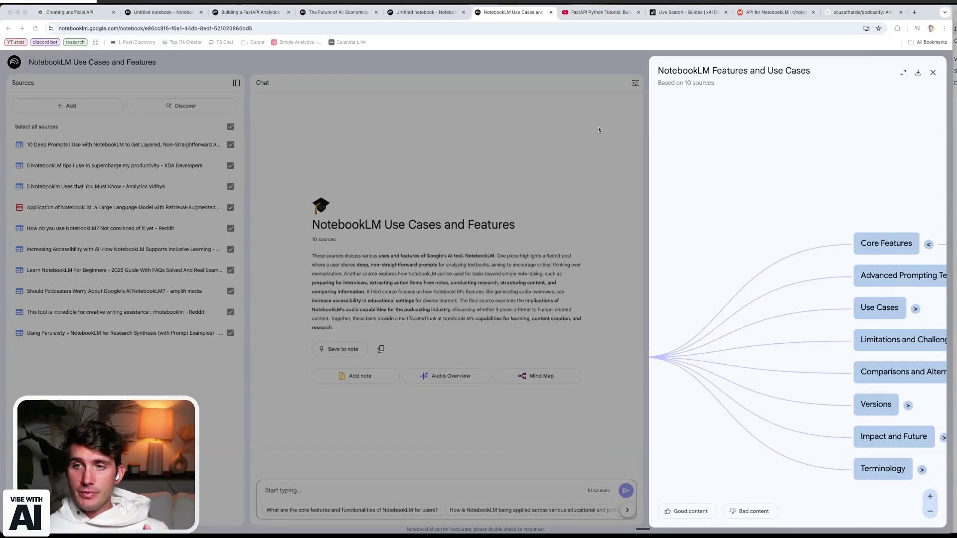
Close the mind map panel to bring back the Studio panel with Audio Overview and Notes.
left_click(933, 73)
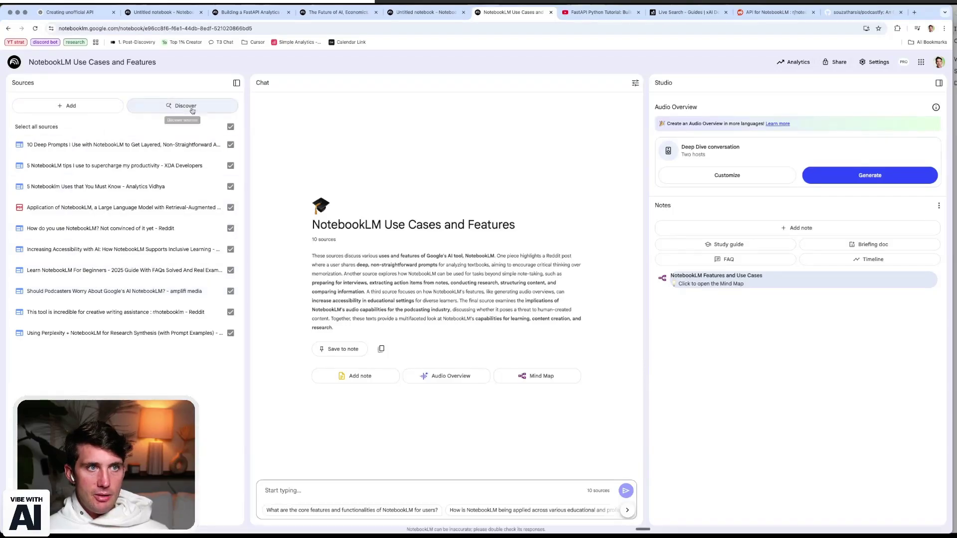
Load notebooklm.google.com in a new browser tab.
key("ctrl+t")
type("notebooklm.google.com")
key("Return")
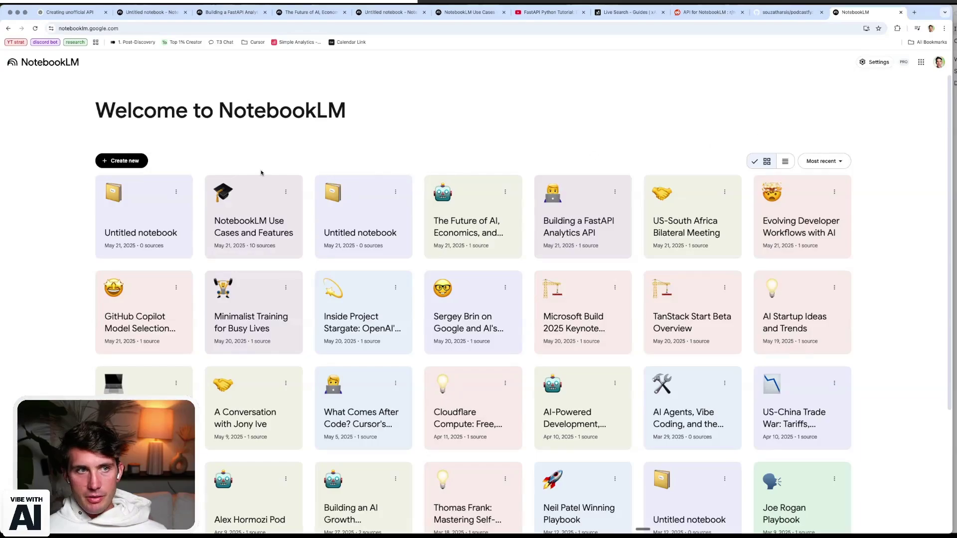
Create a new notebook with Discover sources' I'm feeling curious, then close its tab.
left_click(125, 162)
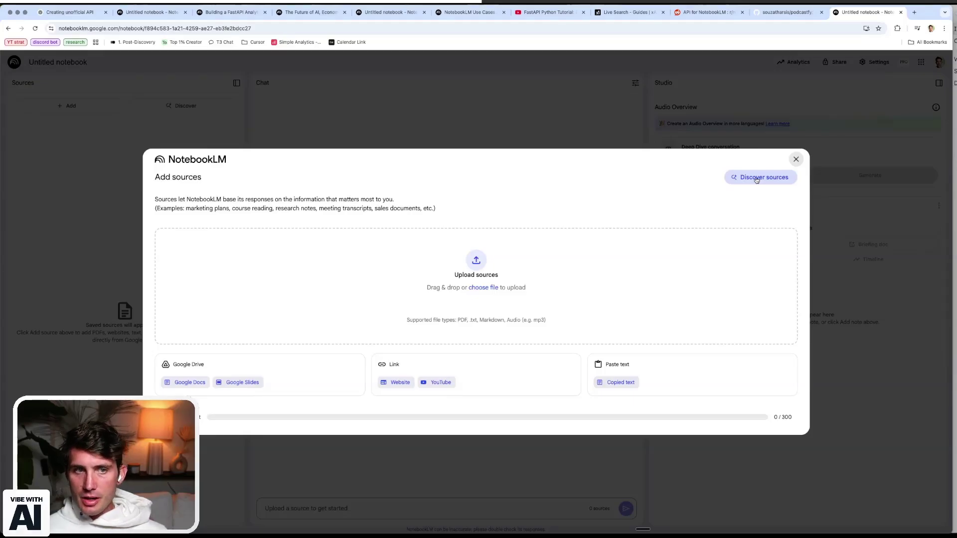
key("super+equal")
left_click(752, 166)
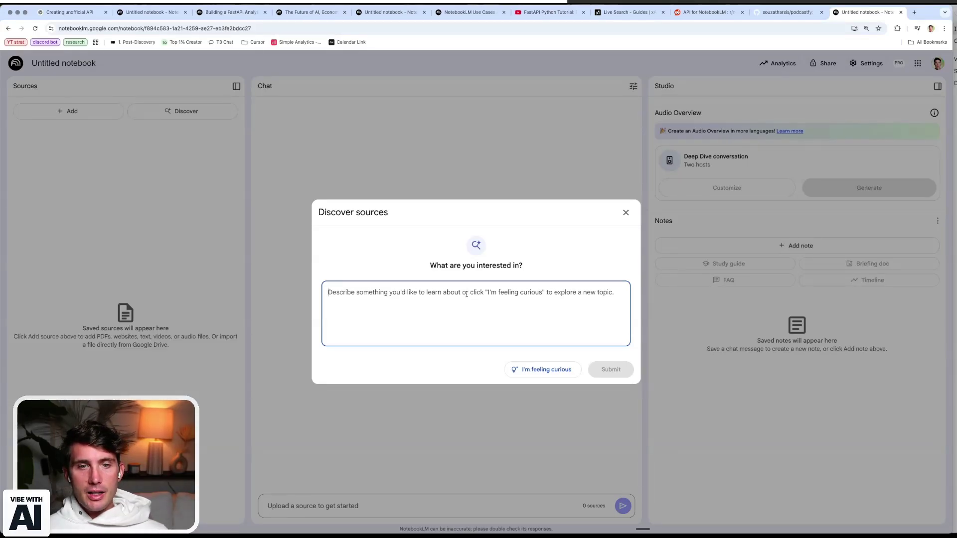
left_click(521, 369)
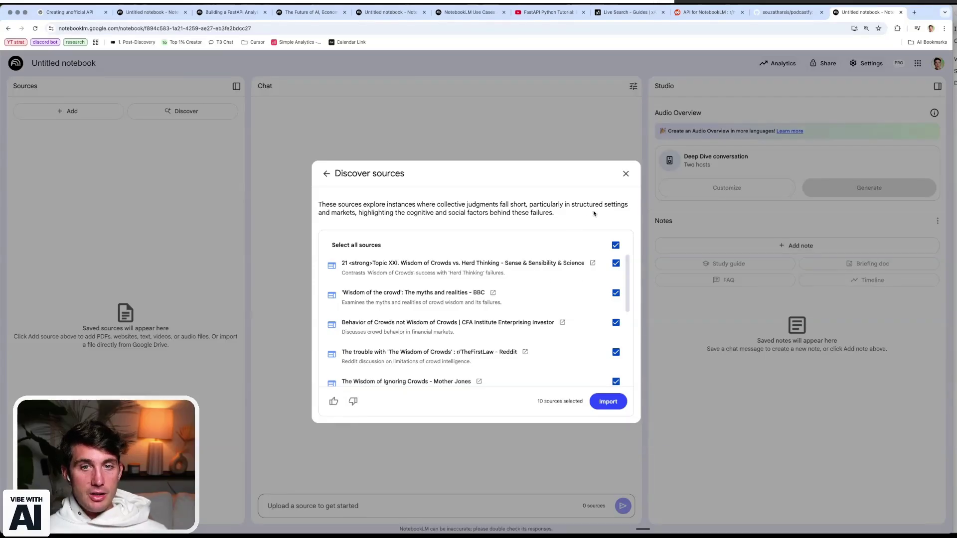
key("super+w")
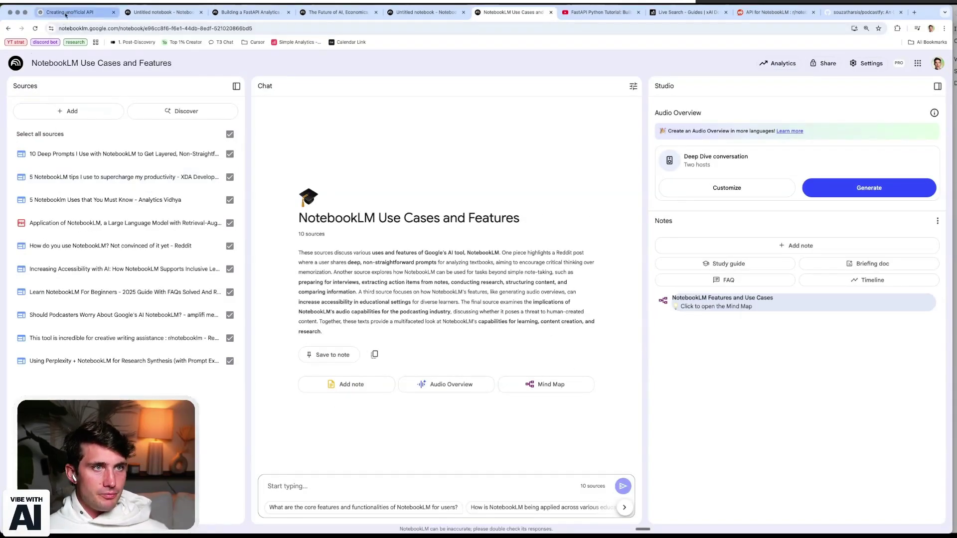
In The Future of AI notebook, close the George Hotz mind map and open Configure Chat.
left_click(313, 15)
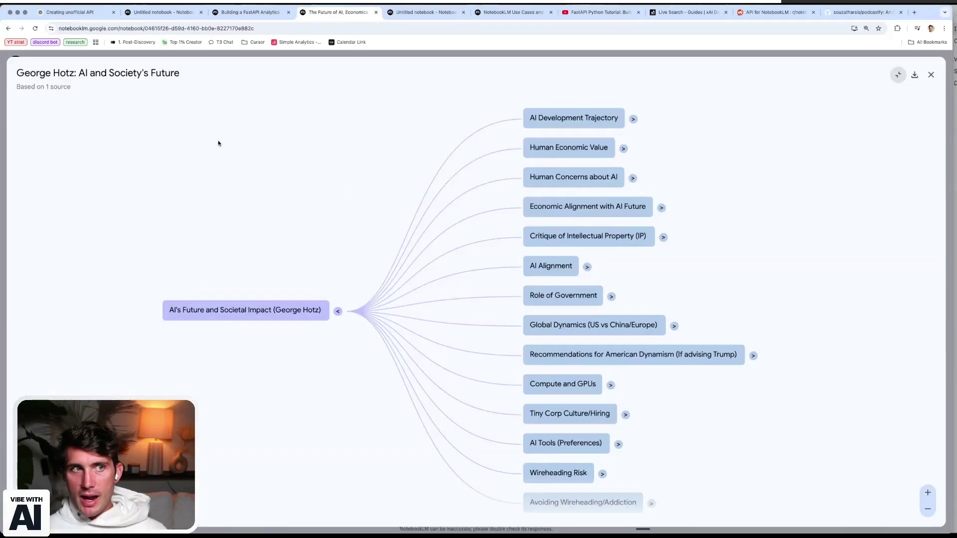
left_click(898, 75)
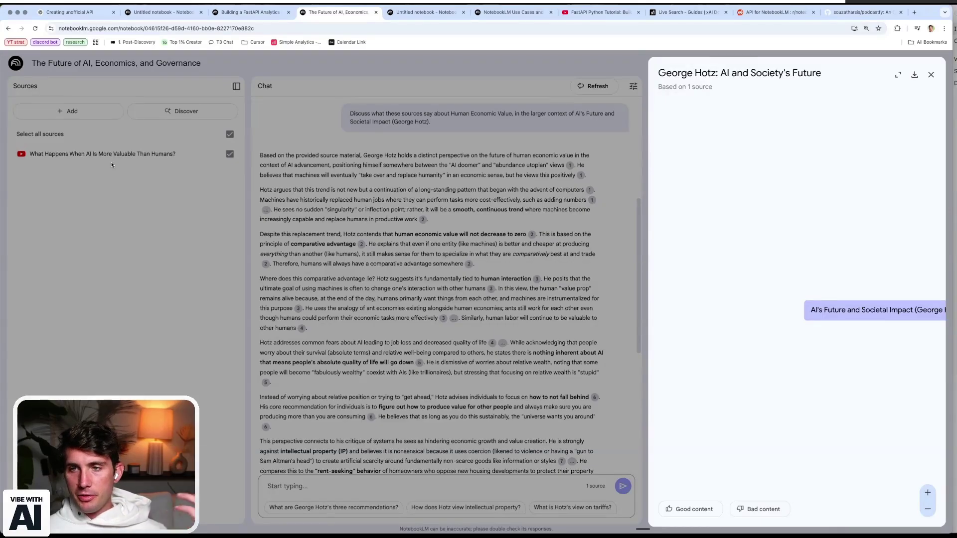
left_click(317, 226)
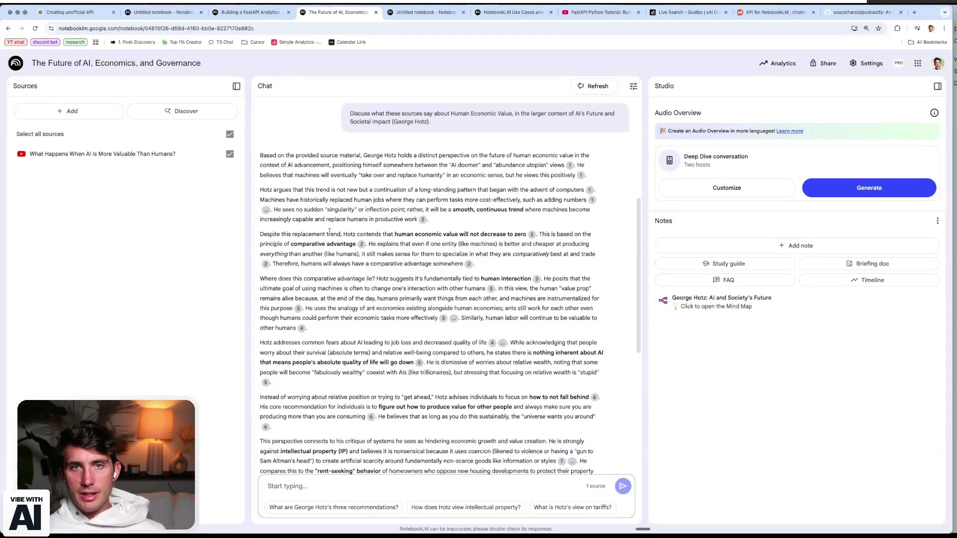
scroll(329, 232, "down", 1)
left_click(634, 86)
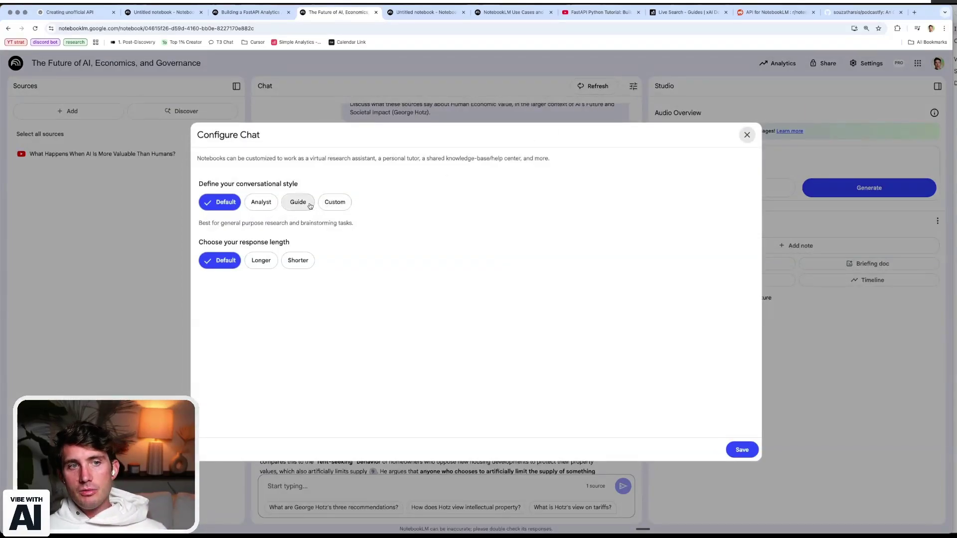
Choose the Custom chat style and paste the saved prompt from Apple Notes into its instructions.
left_click(332, 205)
left_click(255, 230)
key("alt+space")
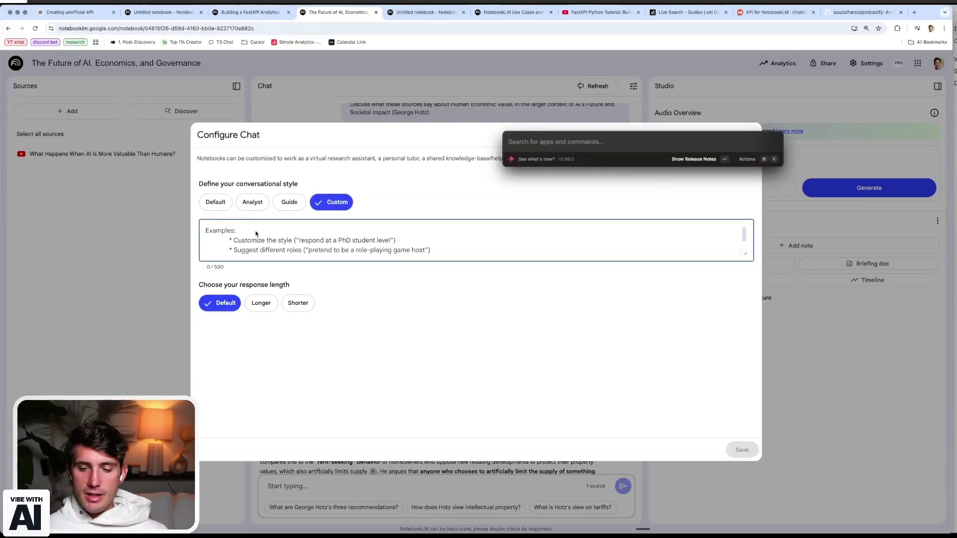
key("Escape")
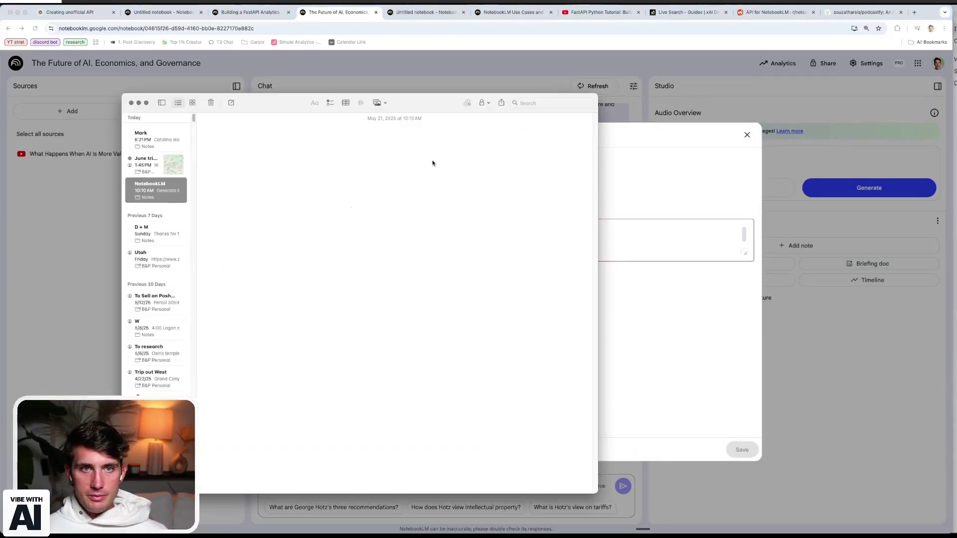
left_click_drag(170, 100, 956, 109)
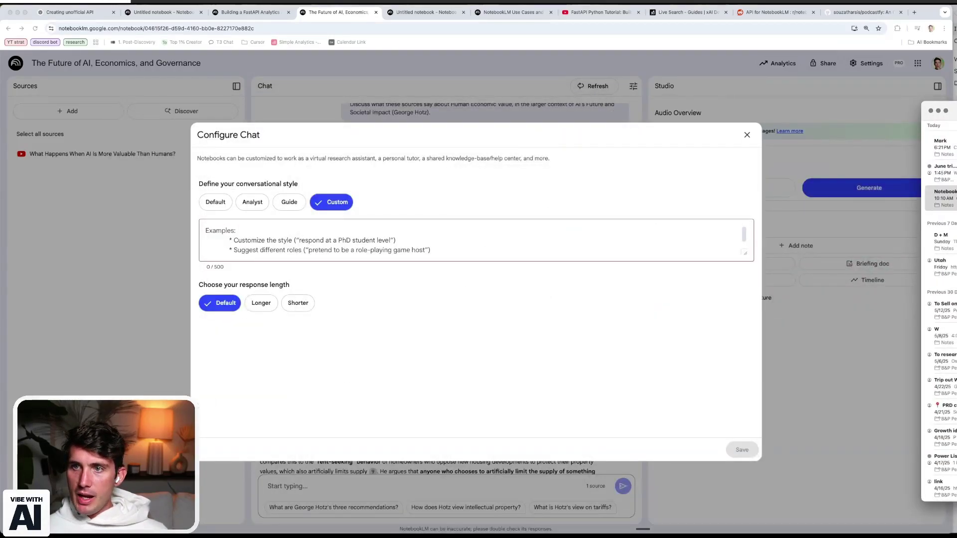
left_click(205, 230)
key("super+v")
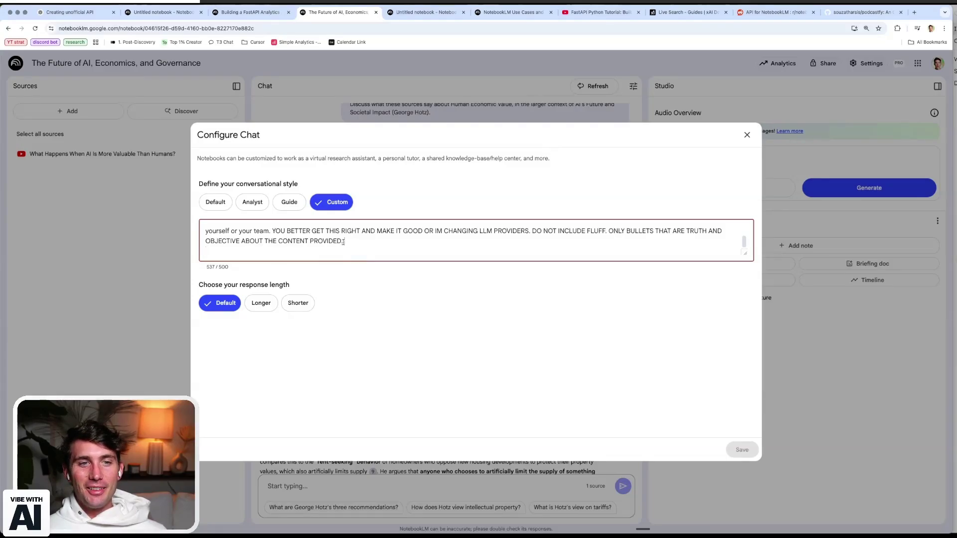
Delete the trailing DO NOT INCLUDE FLUFF sentences so the prompt fits at 445/500 characters.
left_click_drag(339, 241, 533, 234)
scroll(533, 233, "up", 1)
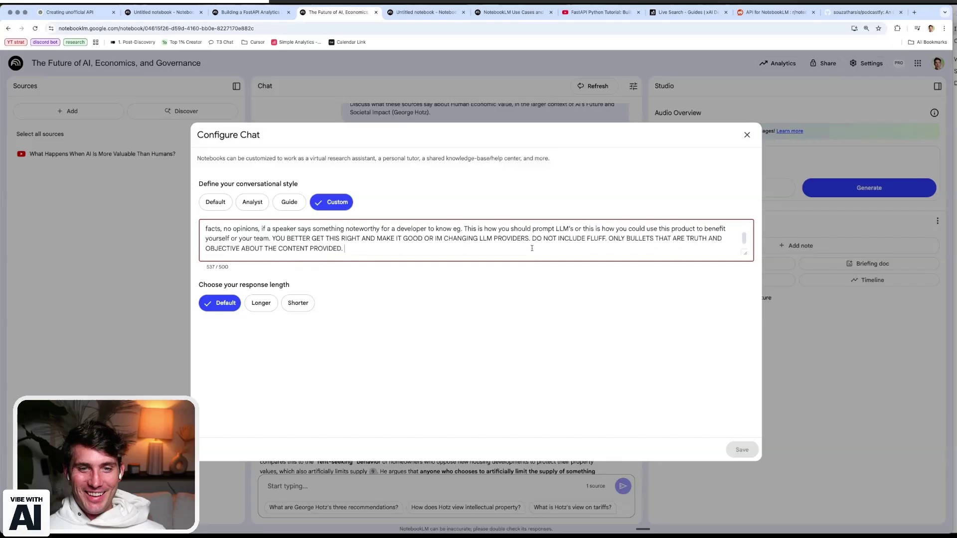
mouse_move(531, 248)
left_mouse_down()
mouse_move(573, 230)
mouse_move(532, 249)
mouse_move(542, 246)
left_mouse_up()
key("BackSpace")
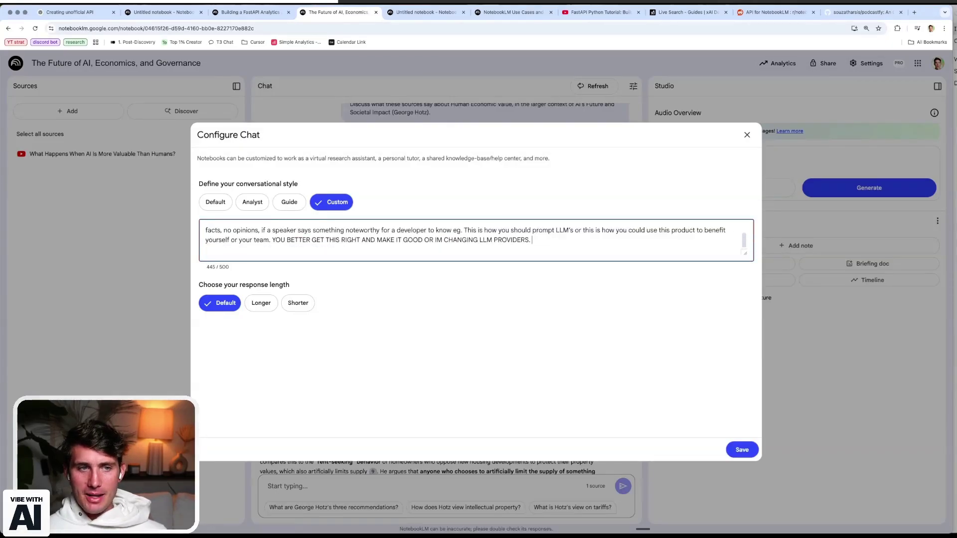
scroll(309, 244, "up", 1)
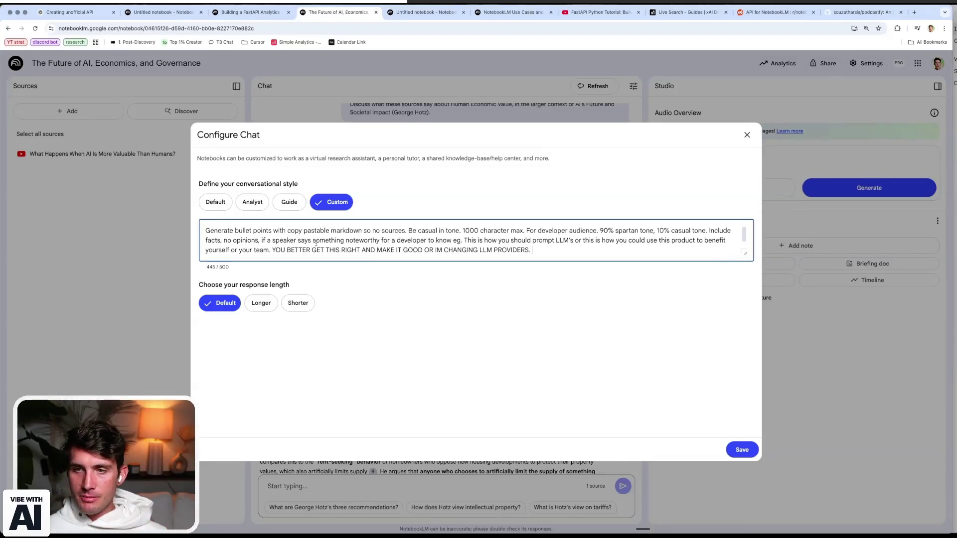
left_click(378, 201)
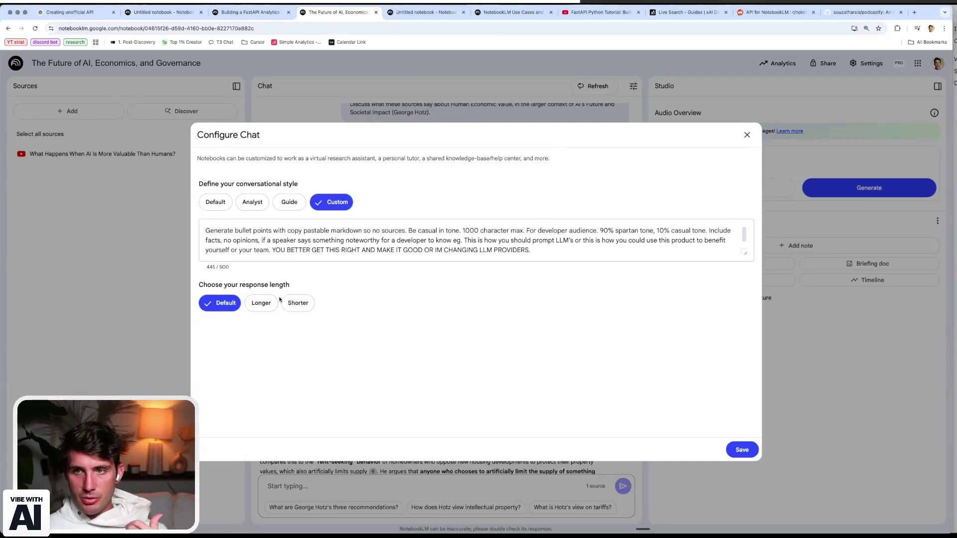
Save the Custom chat style and confirm clearing the chat history.
left_click(741, 450)
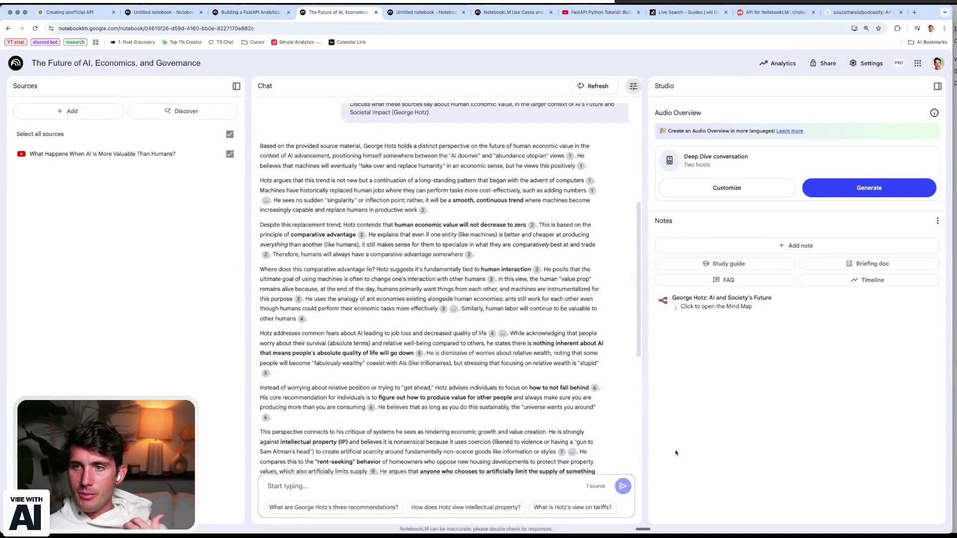
left_click(587, 87)
left_click(505, 302)
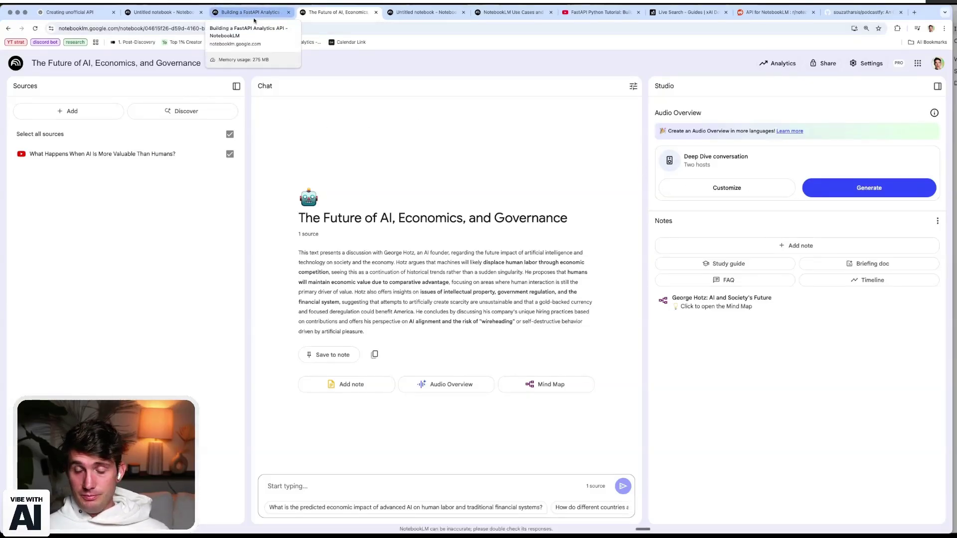
Switch to the 'Analytics API from Scratch' FastAPI video on YouTube and skim its description.
left_click(589, 13)
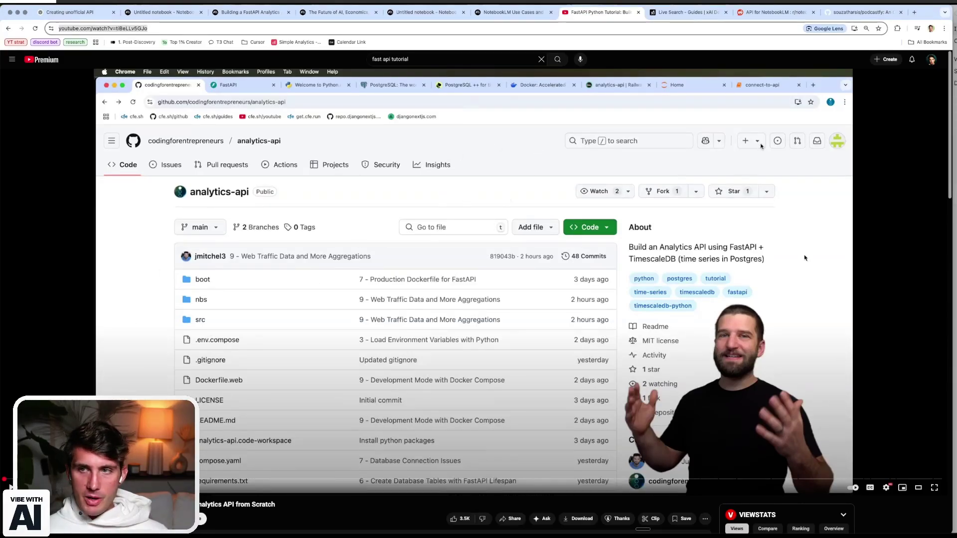
scroll(589, 382, "down", 3)
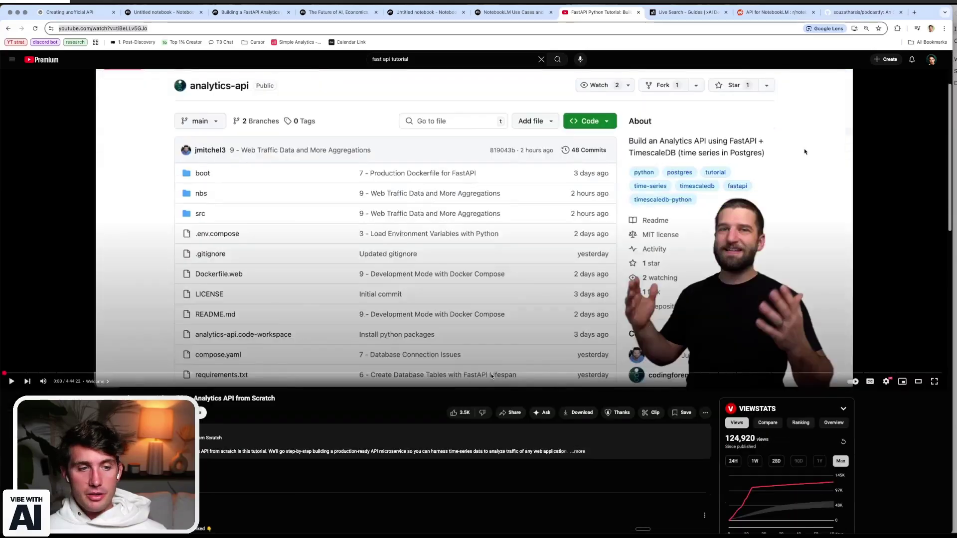
scroll(362, 370, "up", 3)
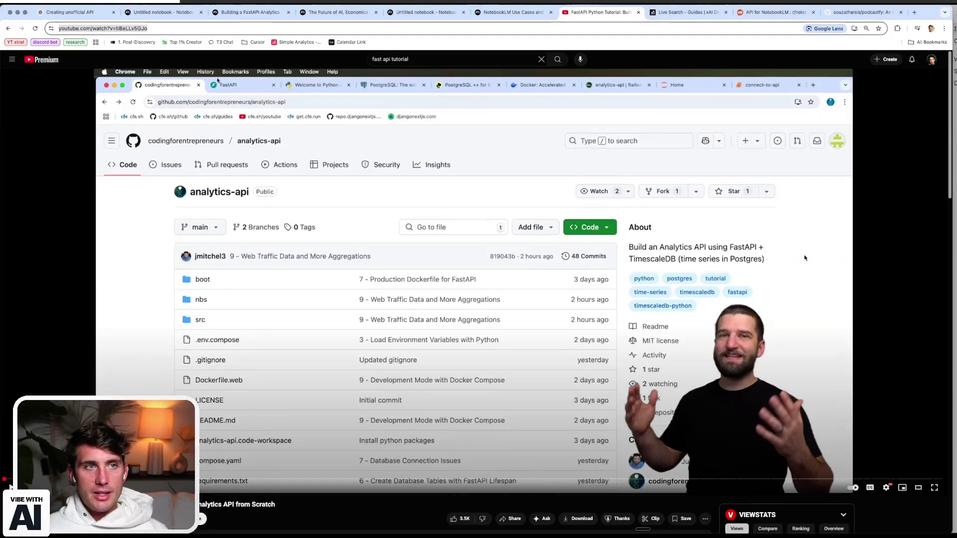
left_click(250, 12)
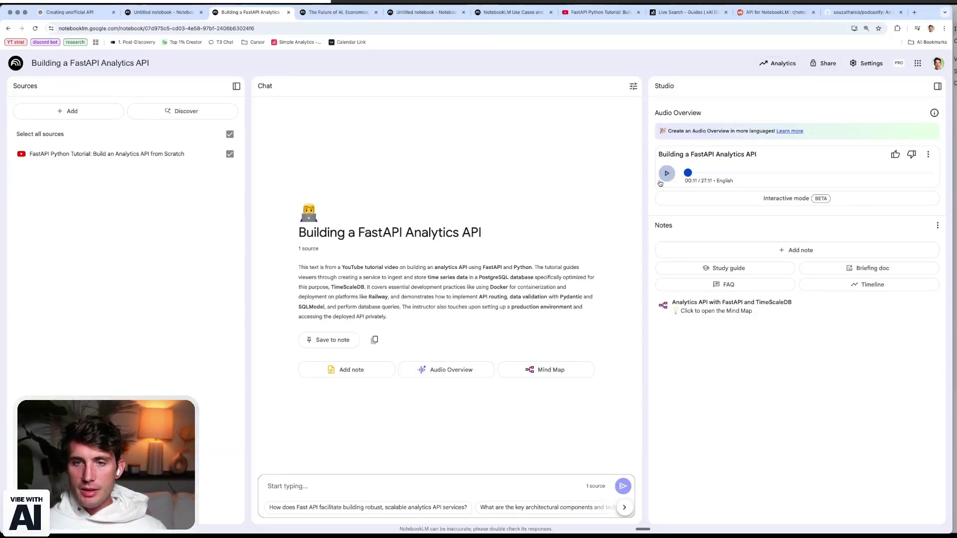
Open the Analytics API mind map and expand Core Purpose, Key Technologies, FastAPI, Python and TimeScaleDB.
left_click(714, 312)
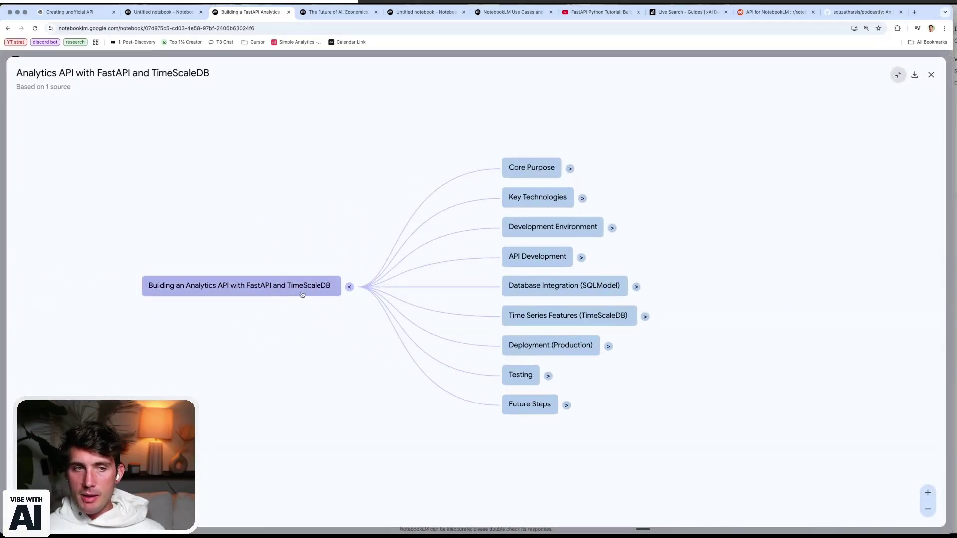
left_click(570, 169)
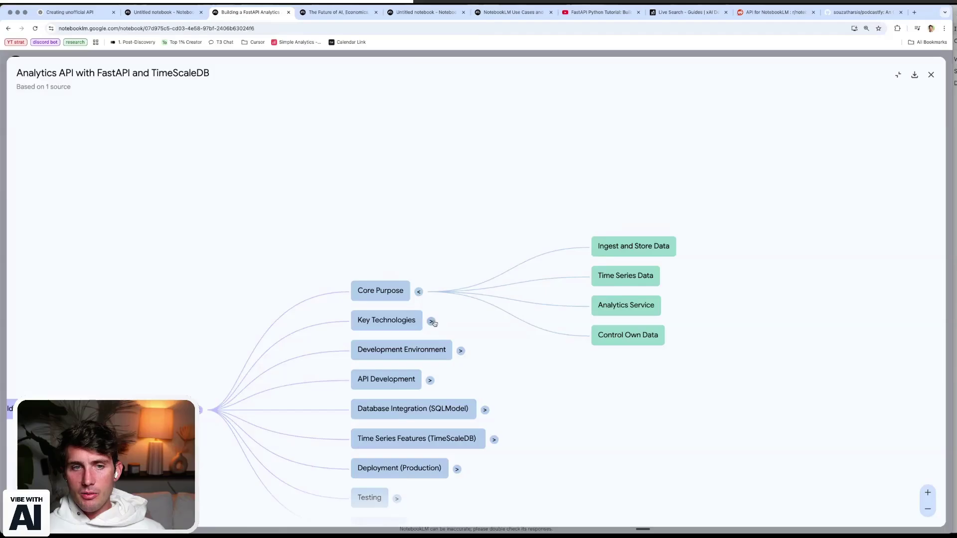
left_click(432, 322)
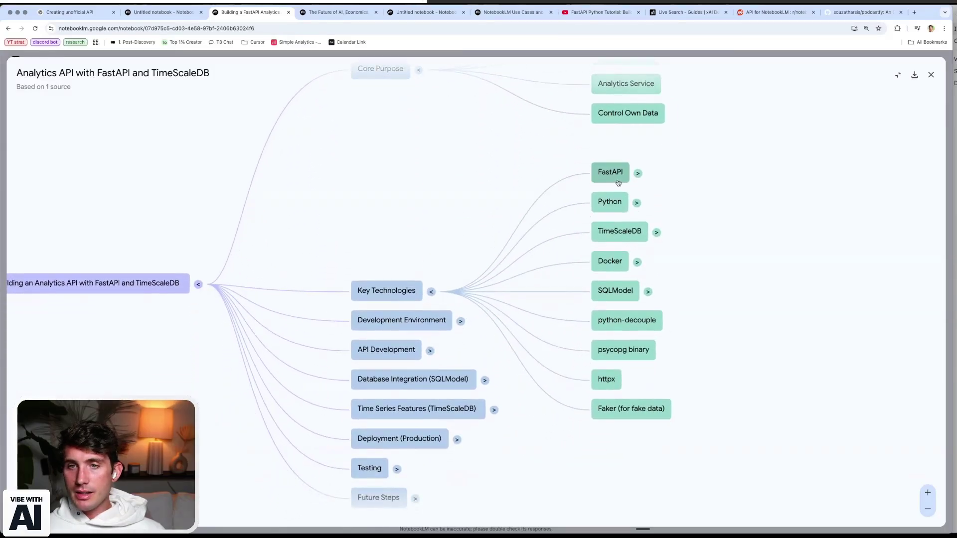
left_click(637, 173)
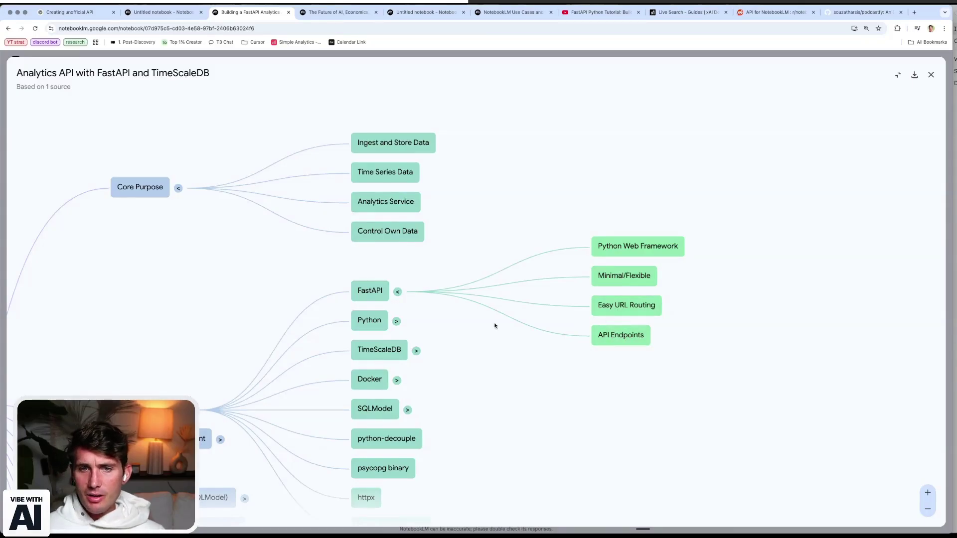
left_click(396, 321)
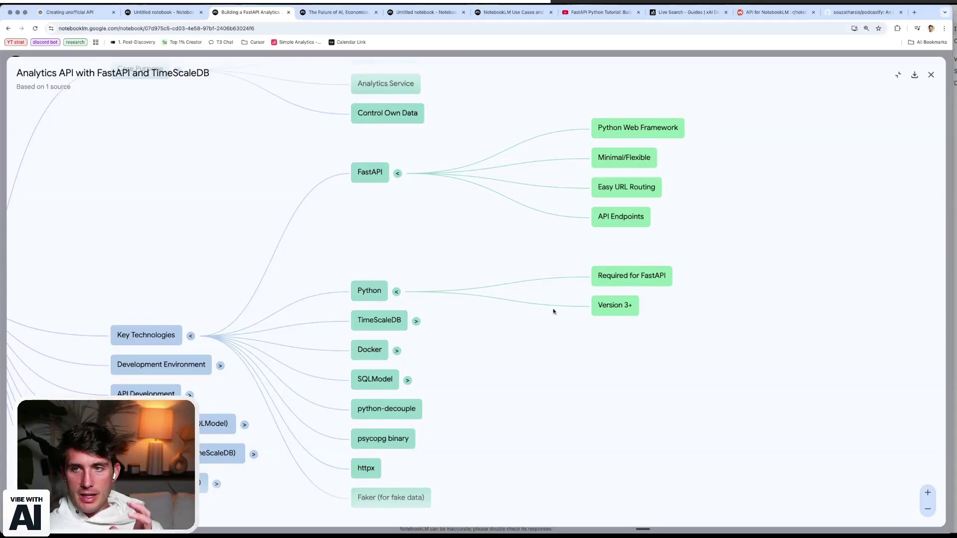
left_click(417, 321)
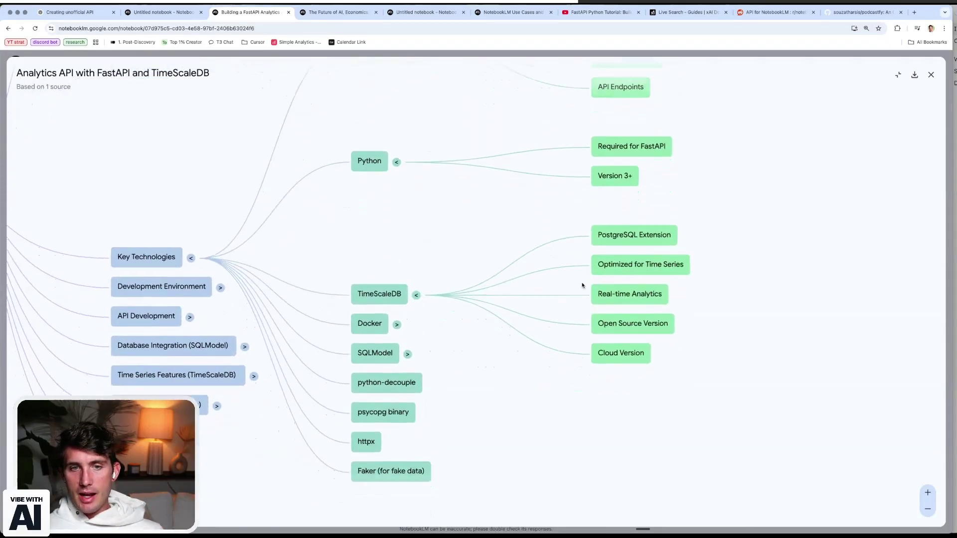
Ask chat about TimeScaleDB from its mind map node and review the cited answer.
left_click(383, 292)
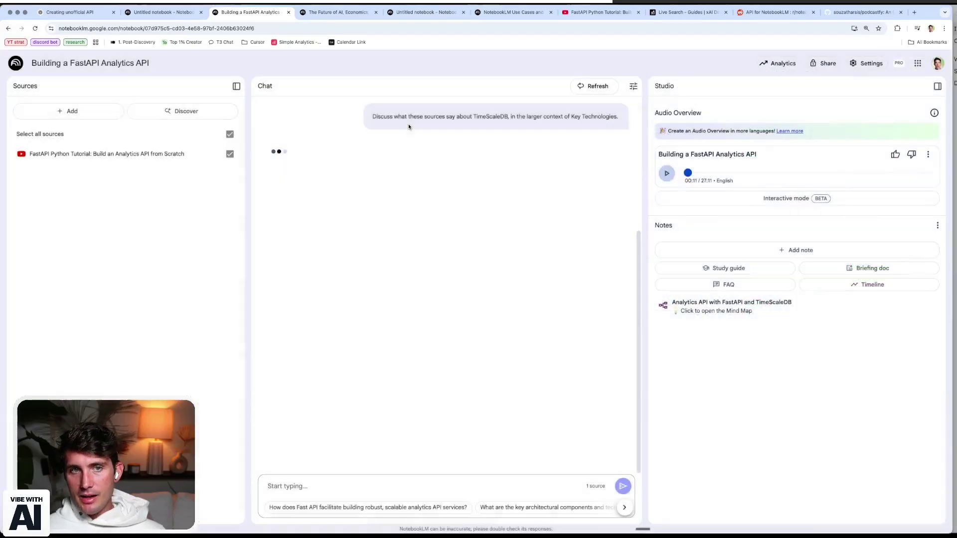
left_click(408, 123)
left_click_drag(372, 116, 615, 116)
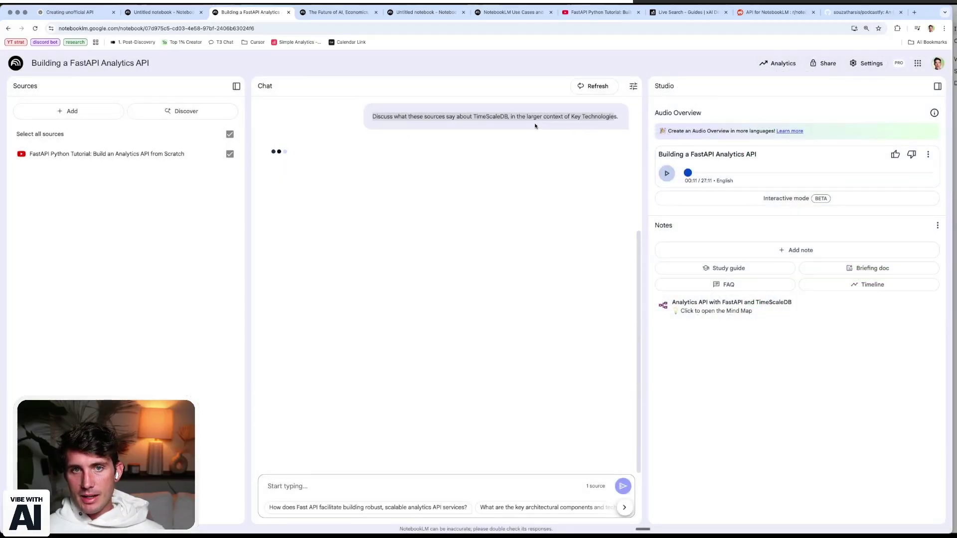
left_click_drag(532, 122, 588, 117)
left_click(588, 117)
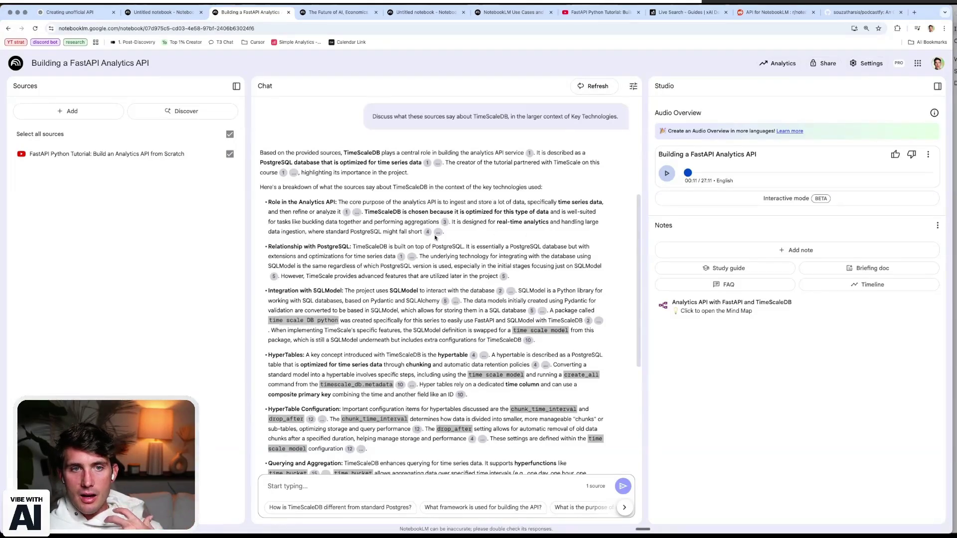
Play the Audio Overview to 0:20, then pause it.
mouse_move(426, 234)
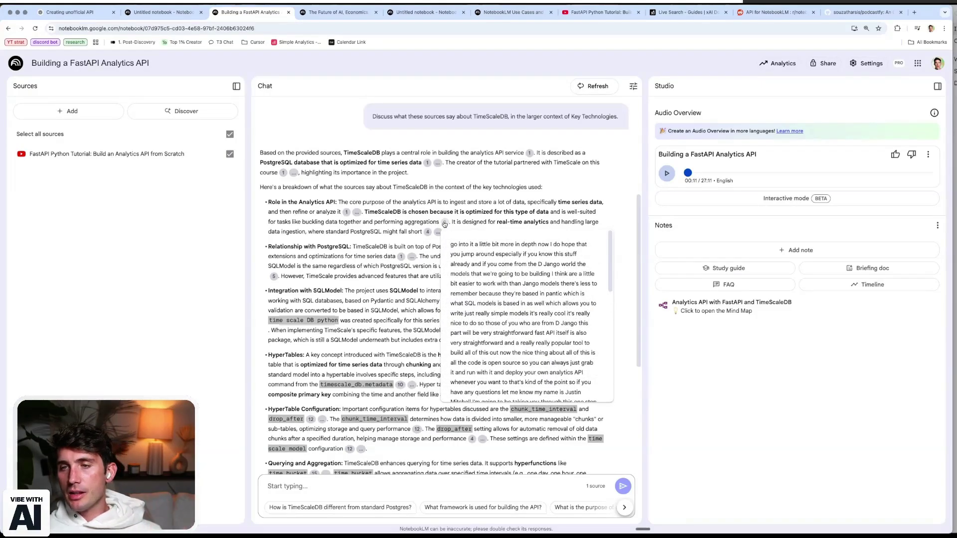
left_click(667, 174)
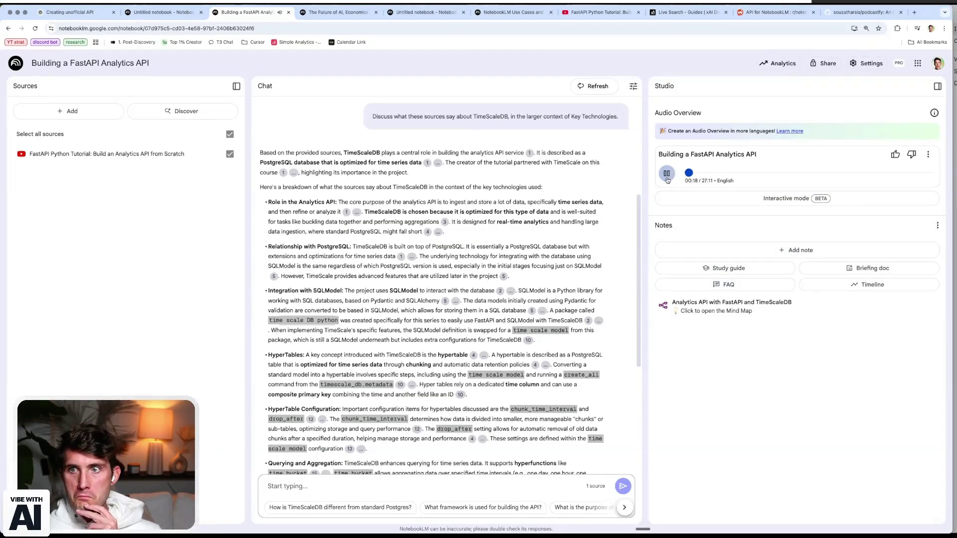
left_click(667, 174)
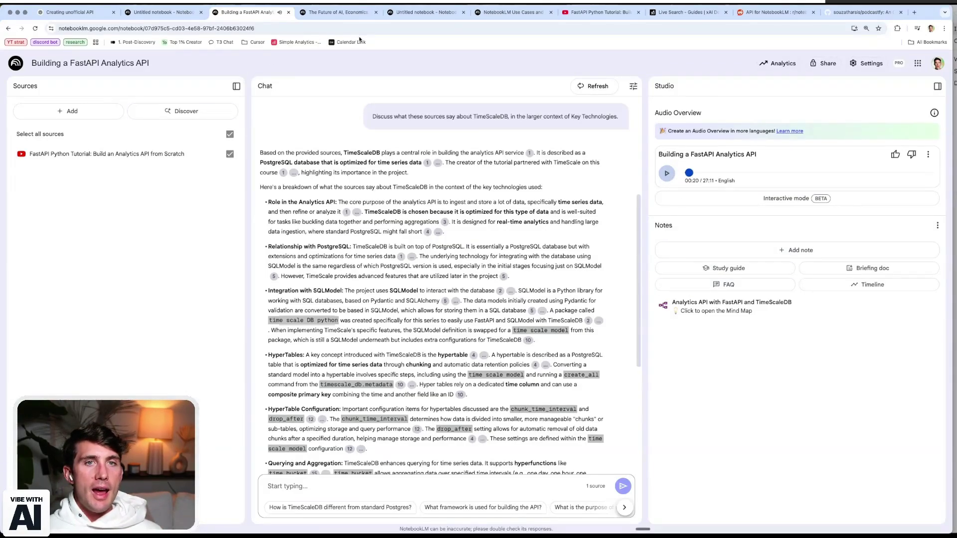
left_click(340, 16)
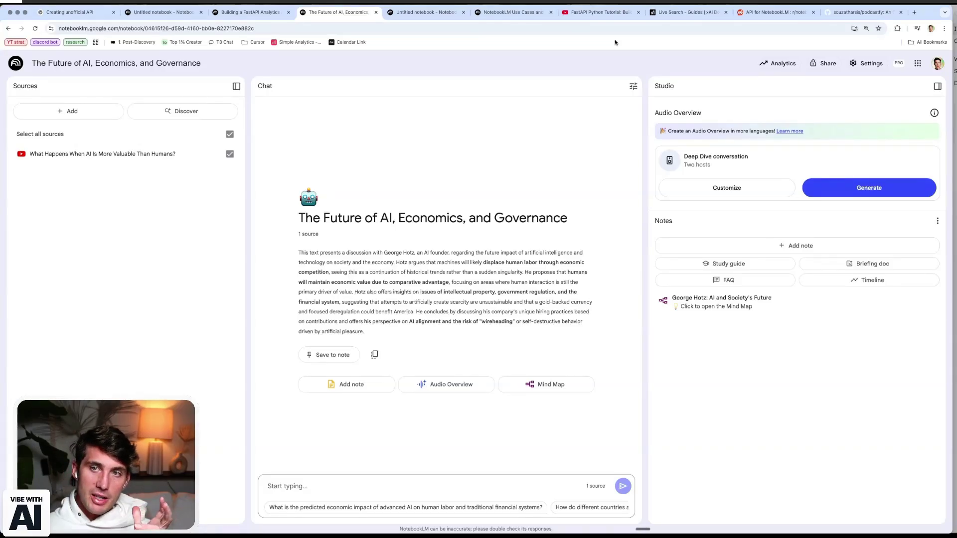
Read the r/notebooklm 'API for NotebookLM' thread, highlighting the unofficial API announcement comment.
left_click(776, 12)
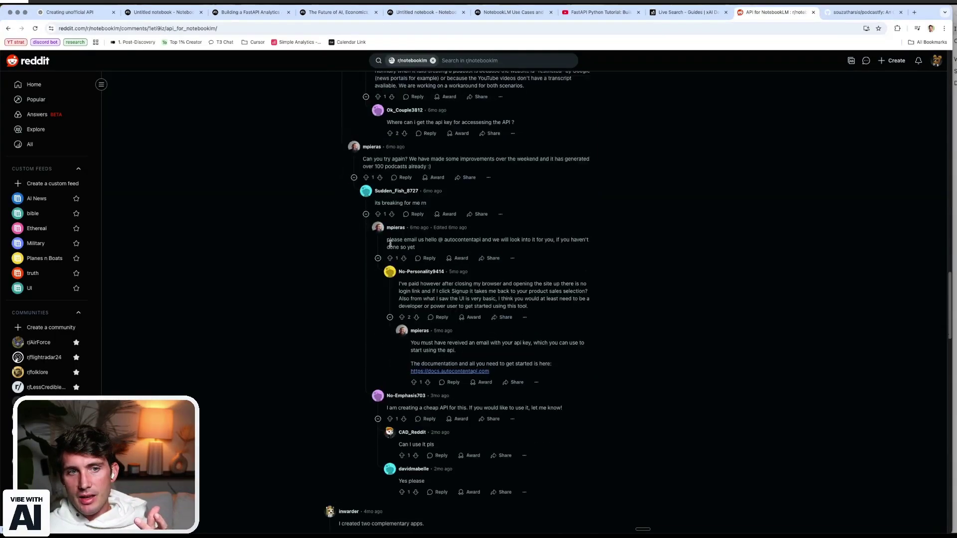
left_click(102, 85)
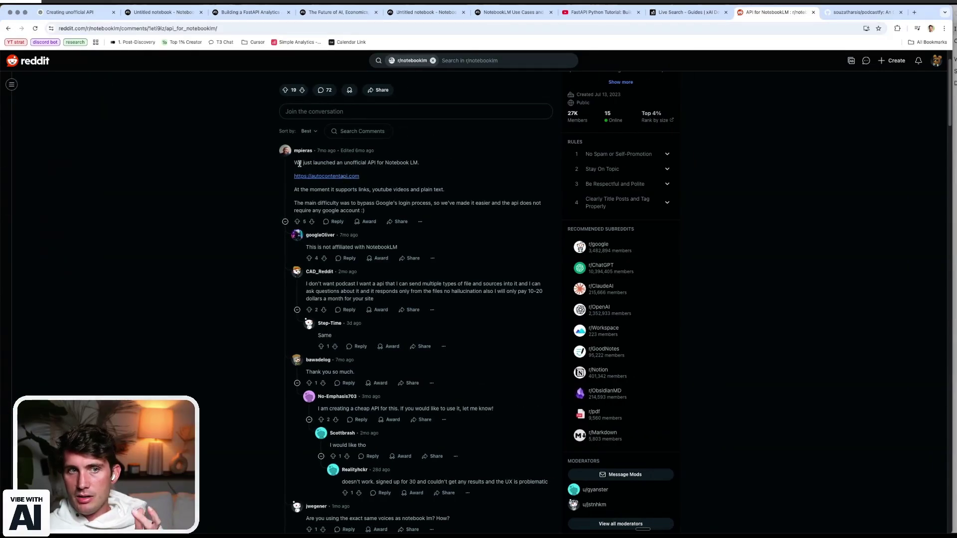
left_click_drag(298, 163, 381, 164)
left_click(380, 164)
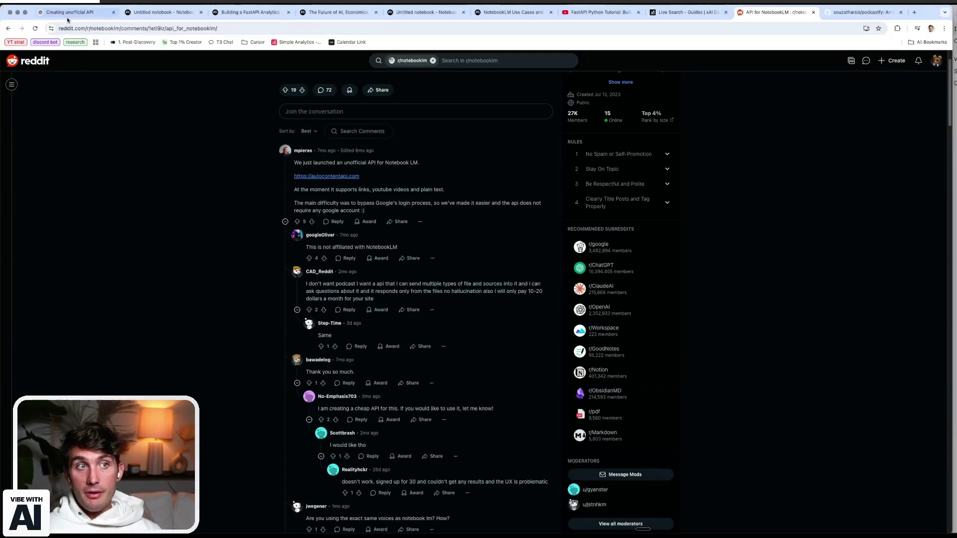
Glance at the untitled notebook's discovered sources, then return to the ChatGPT 'Creating unofficial API' chat.
left_click(155, 15)
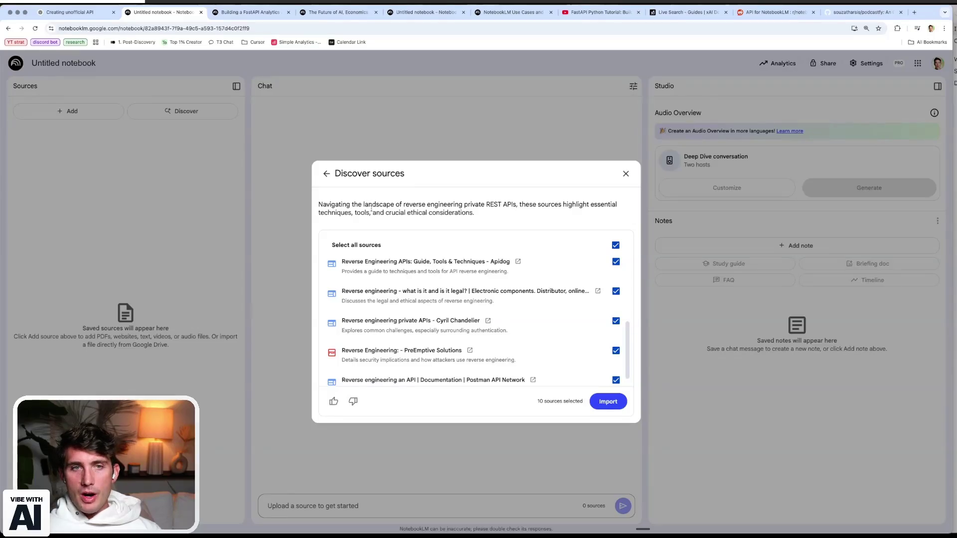
key("ctrl+shift+Tab")
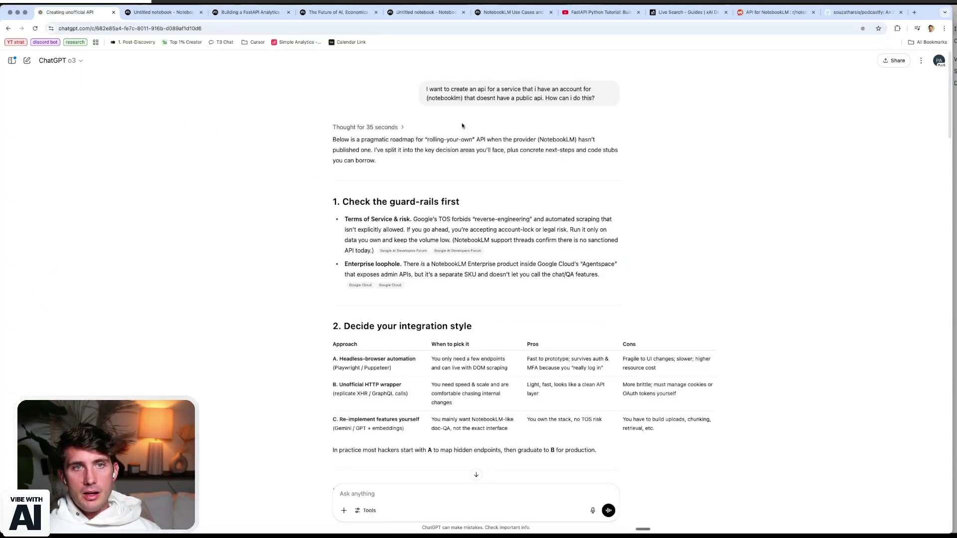
Zoom the unofficial-API chat to 200%, read the roadmap answer, and open the chats sidebar.
left_click_drag(426, 88, 604, 100)
key("super+equal")
key("super+equal")
key("super+equal")
key("super+equal")
key("super+equal")
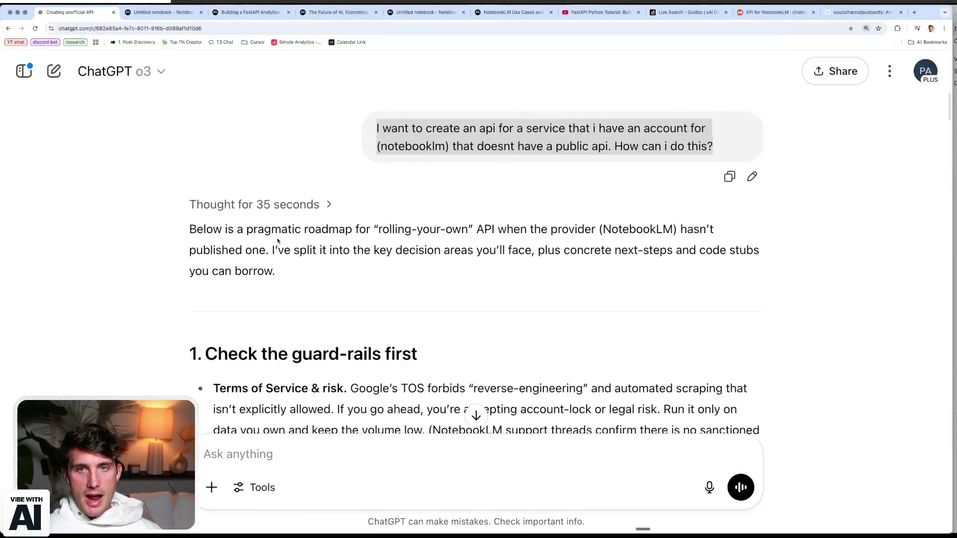
left_click_drag(212, 229, 431, 242)
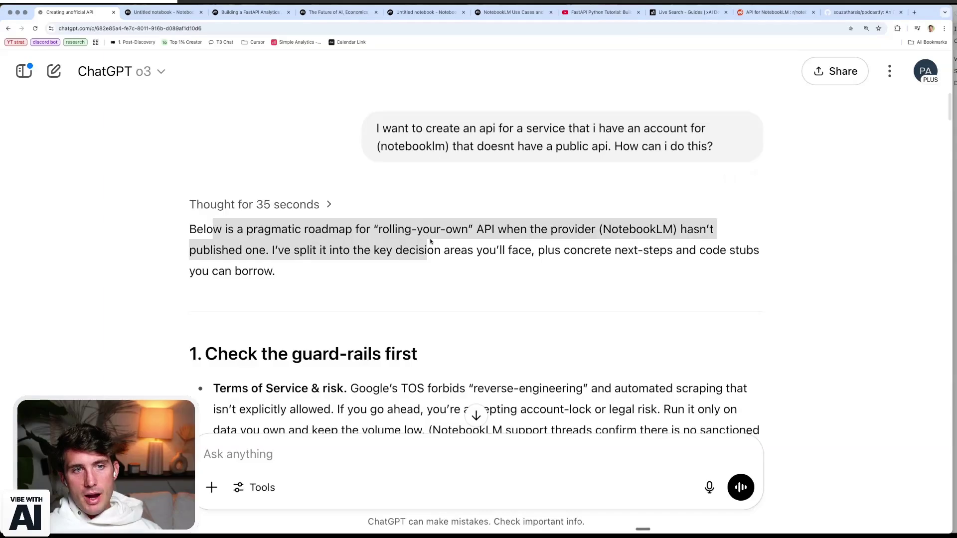
left_click_drag(374, 229, 290, 272)
scroll(290, 271, "down", 1)
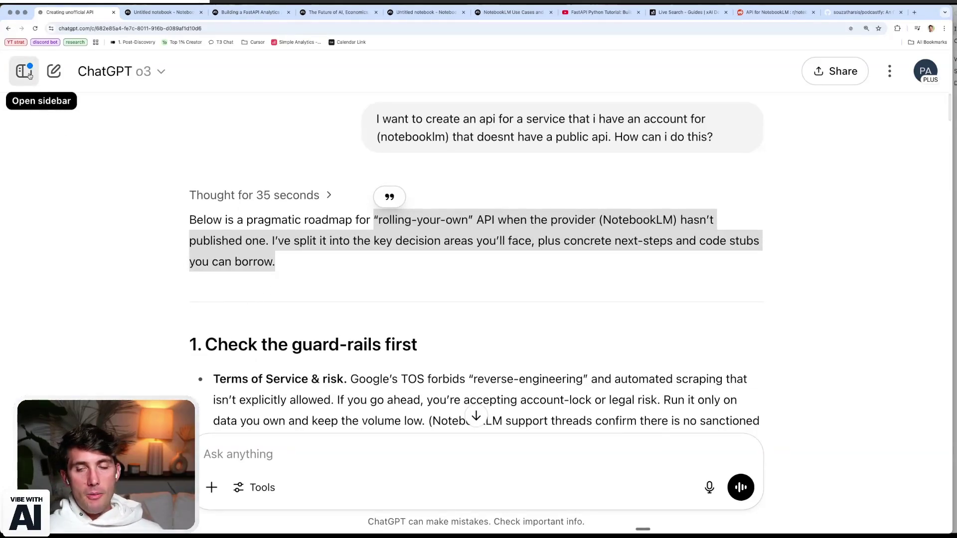
left_click(23, 71)
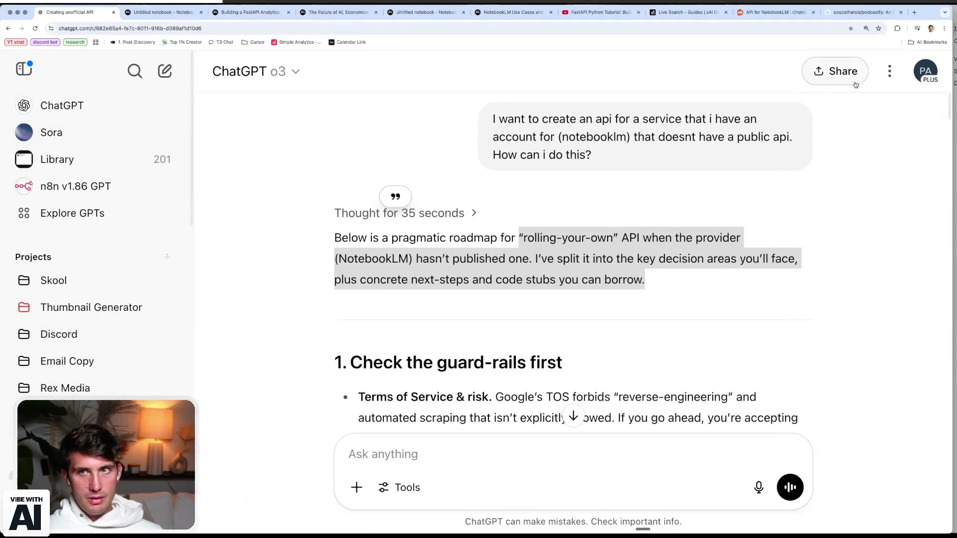
Review the Customize ChatGPT custom-traits fields from the account menu and close without saving.
left_click(925, 73)
left_click(780, 220)
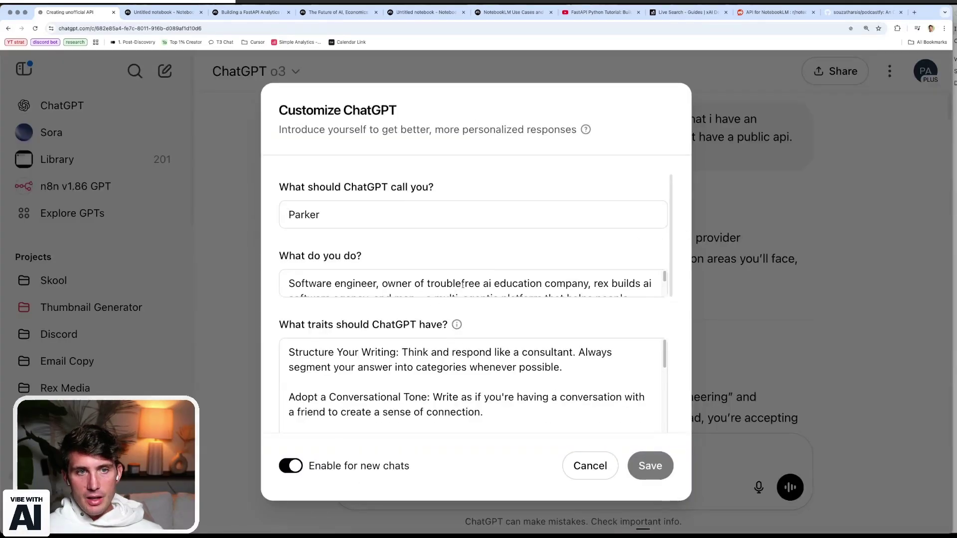
scroll(462, 283, "down", 1)
scroll(462, 283, "down", 2)
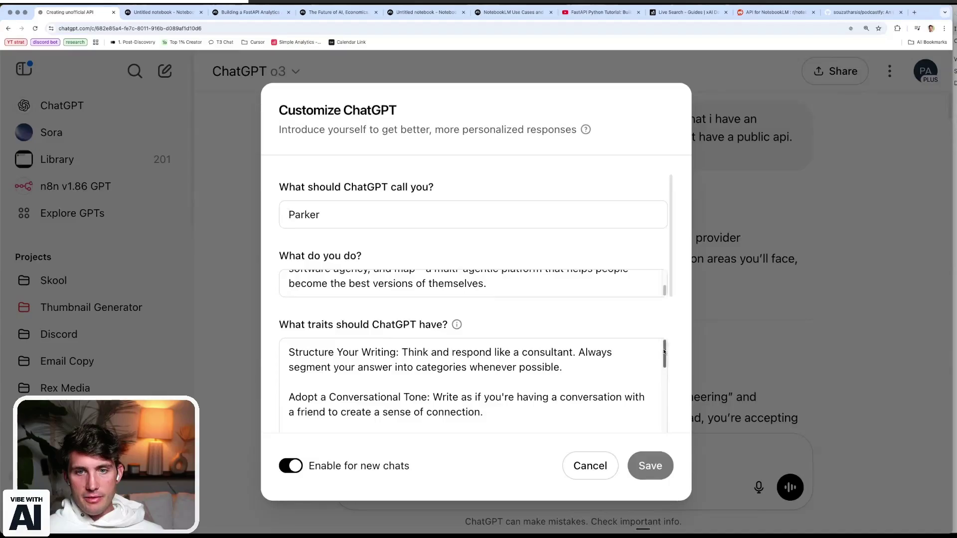
scroll(658, 355, "down", 1)
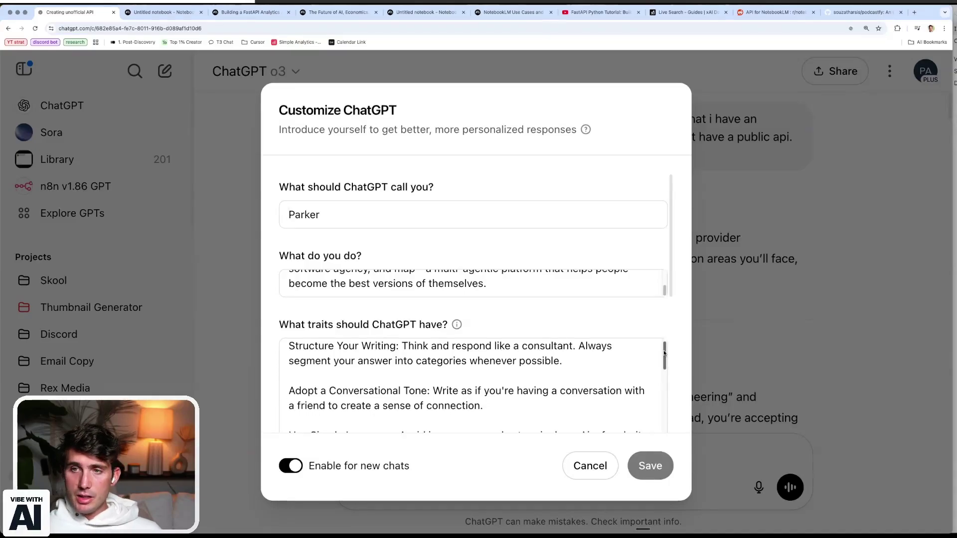
left_click_drag(664, 353, 664, 354)
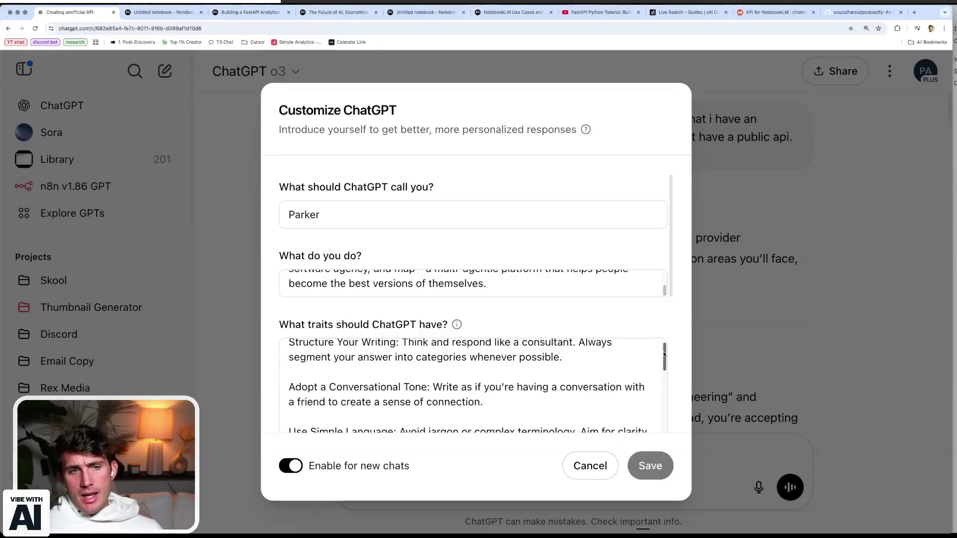
left_click_drag(664, 354, 651, 421)
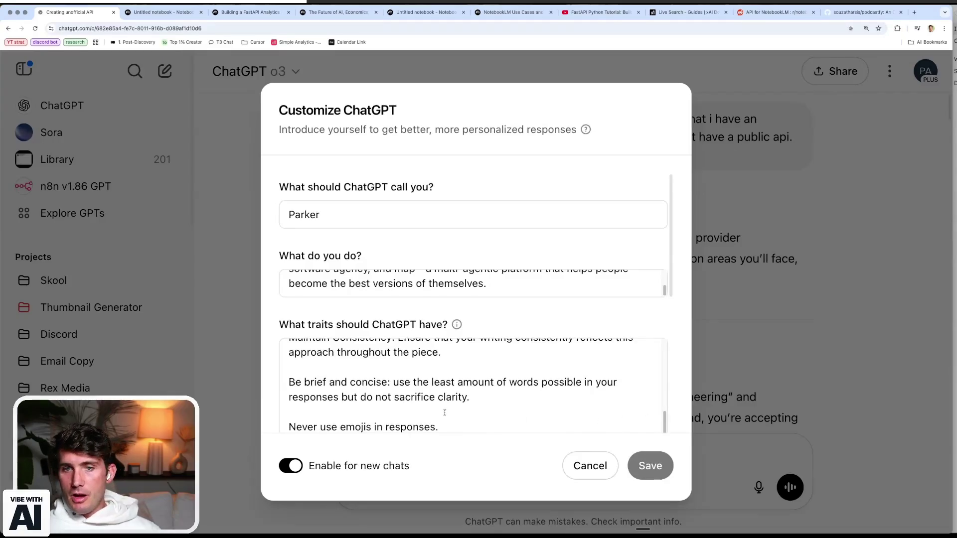
key("Escape")
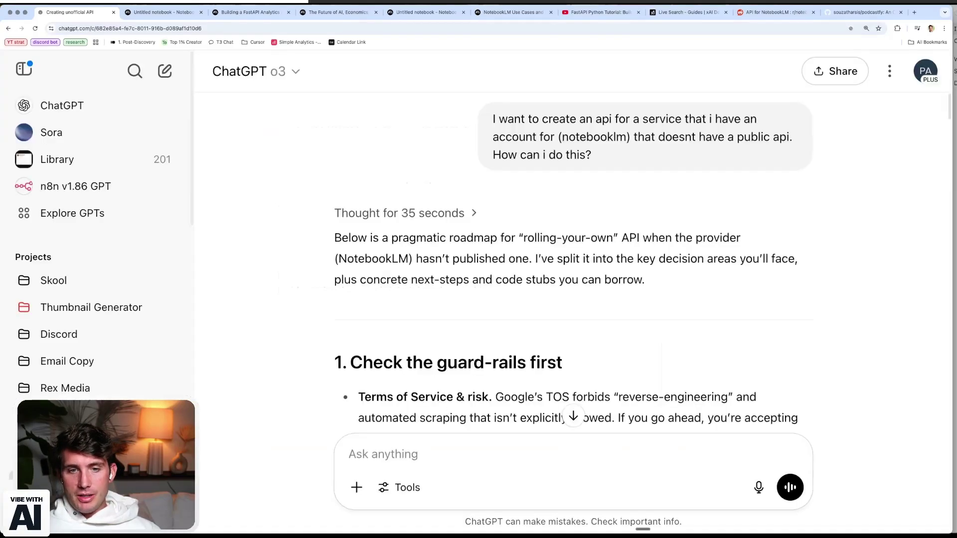
Hide the chat list and read the integration approaches, marking the Playwright row and approach-A advice.
left_click(25, 71)
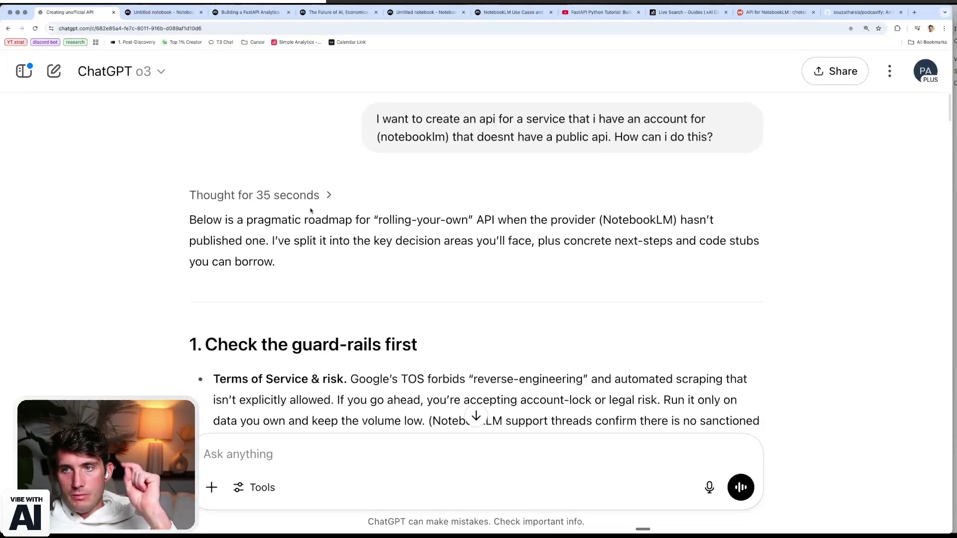
scroll(310, 210, "down", 3)
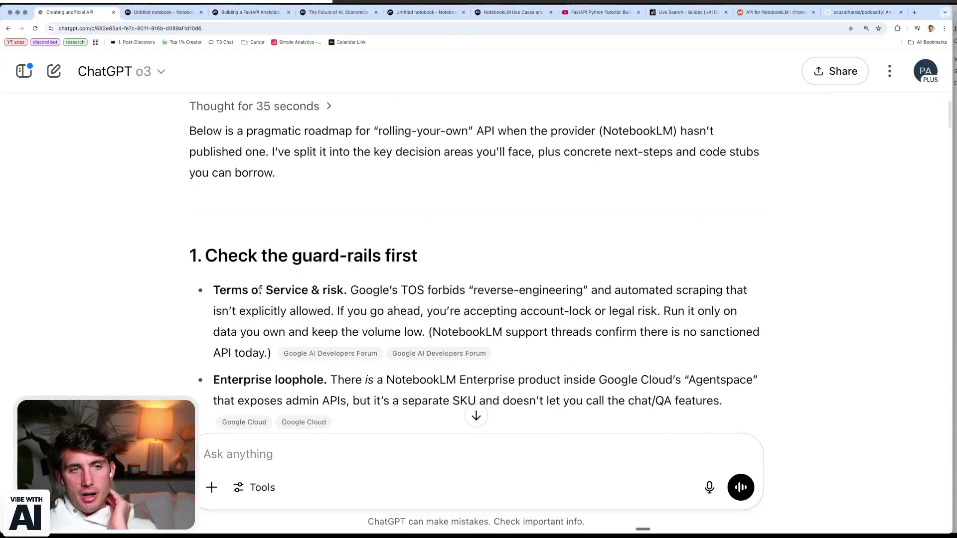
left_click_drag(214, 231, 266, 267)
scroll(244, 309, "down", 3)
left_click_drag(220, 244, 274, 237)
scroll(342, 221, "down", 1)
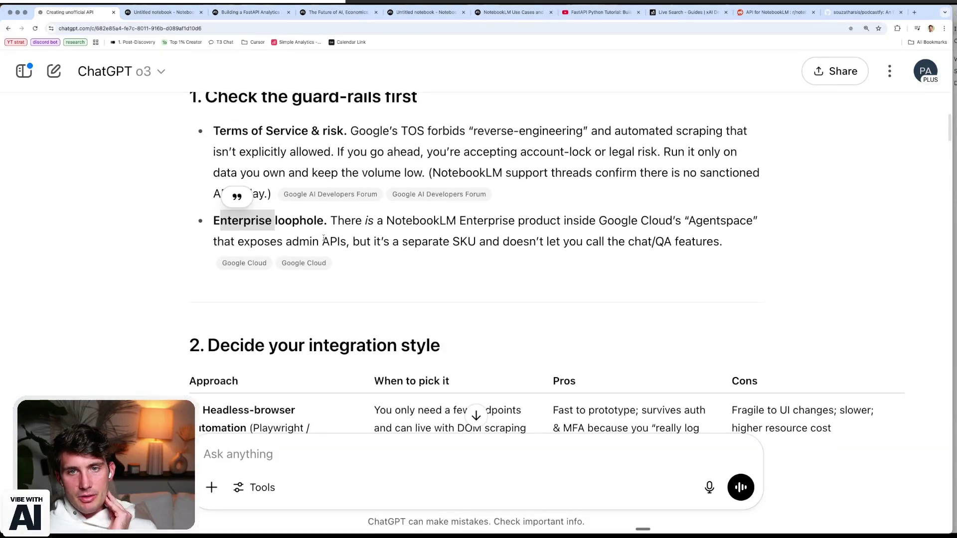
scroll(324, 239, "down", 5)
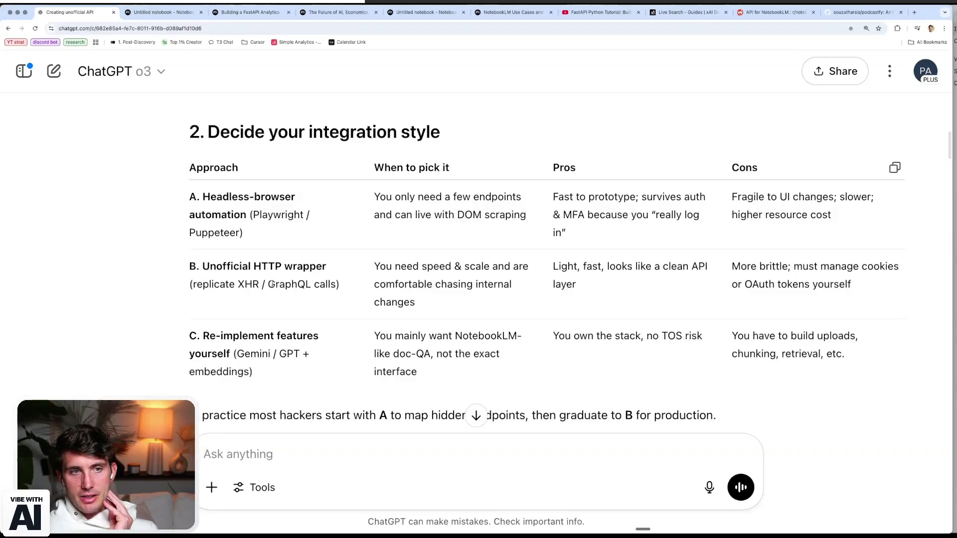
left_click_drag(268, 284, 340, 285)
left_click_drag(249, 215, 262, 215)
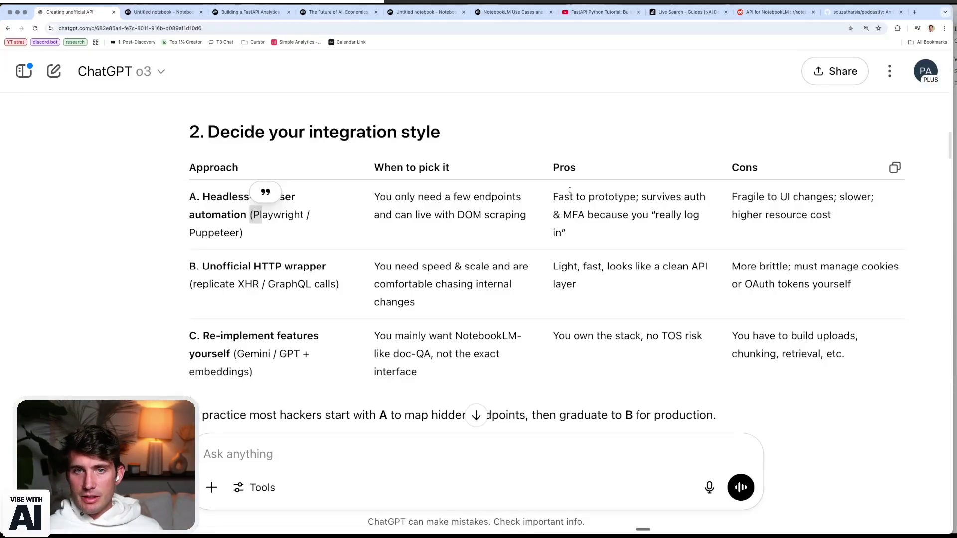
scroll(367, 282, "down", 2)
left_click_drag(241, 315, 670, 315)
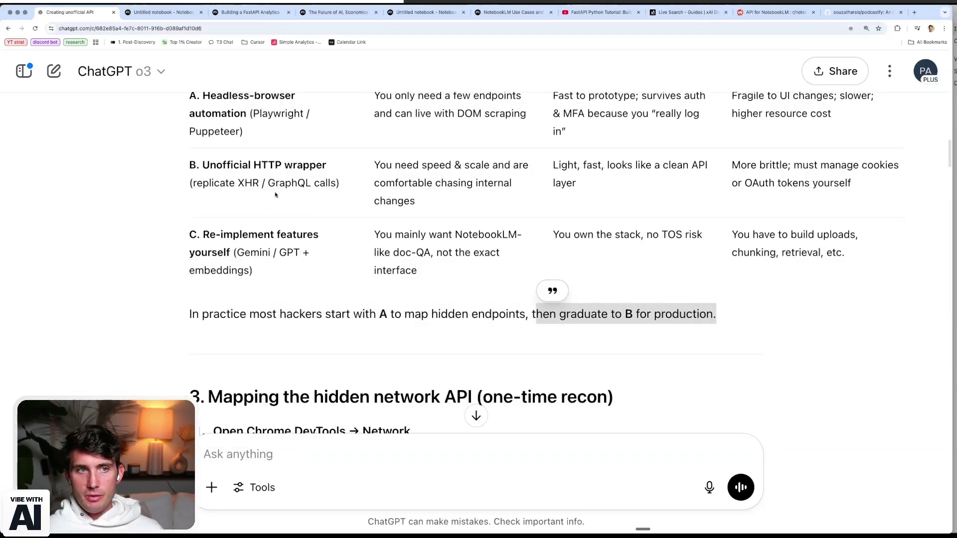
Read the follow-up keywords answer, highlighting its reverse-engineering elevator-pitch label, down to the Search-term cheat-sheet.
scroll(255, 253, "down", 2)
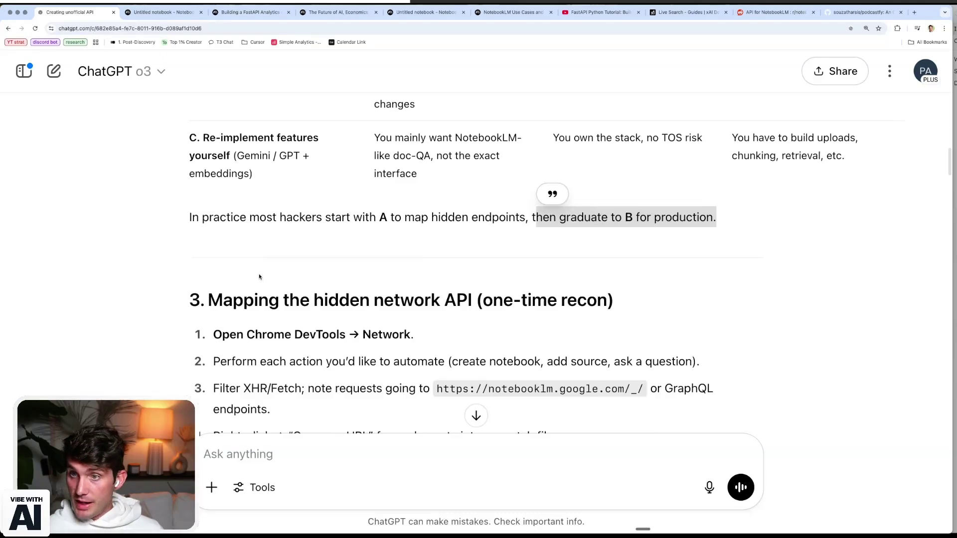
scroll(250, 322, "down", 2)
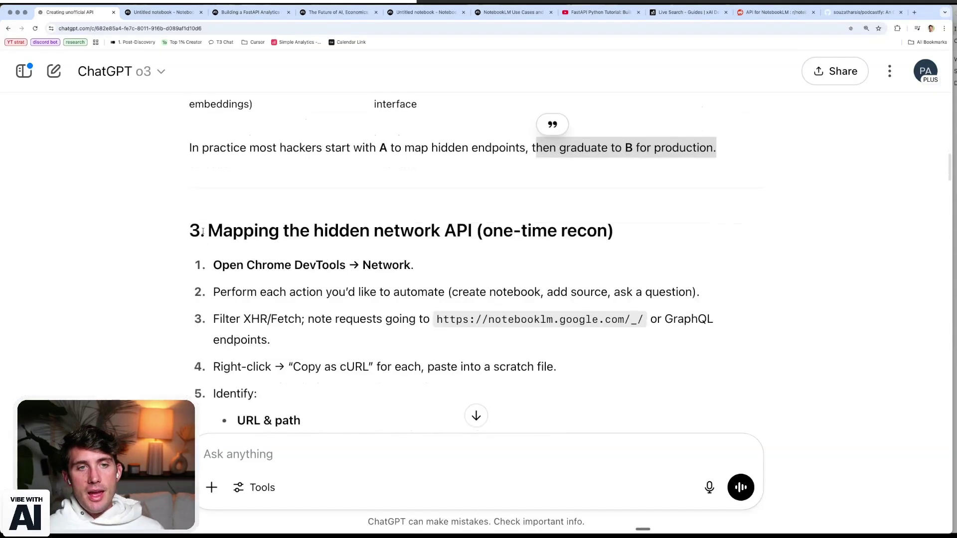
scroll(235, 257, "down", 3)
scroll(237, 257, "down", 7)
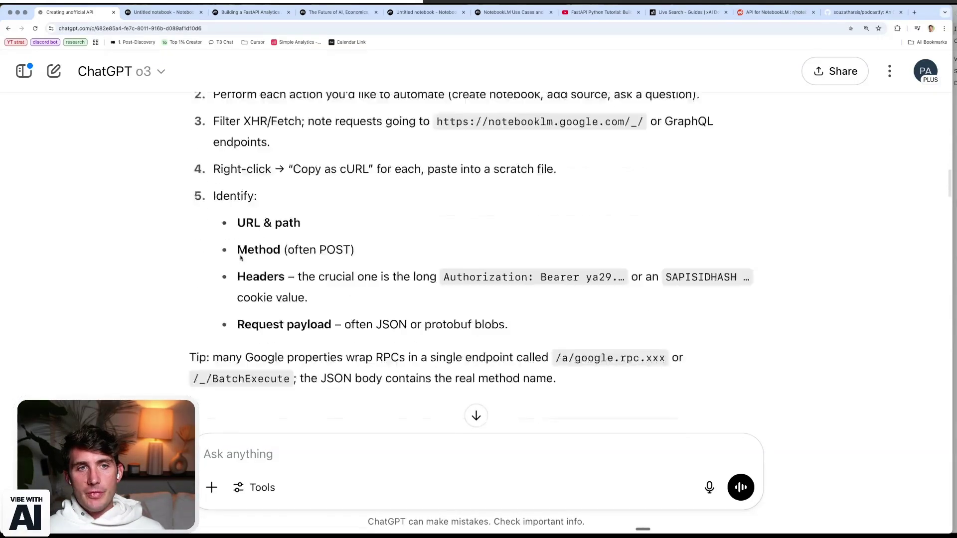
scroll(241, 257, "down", 13)
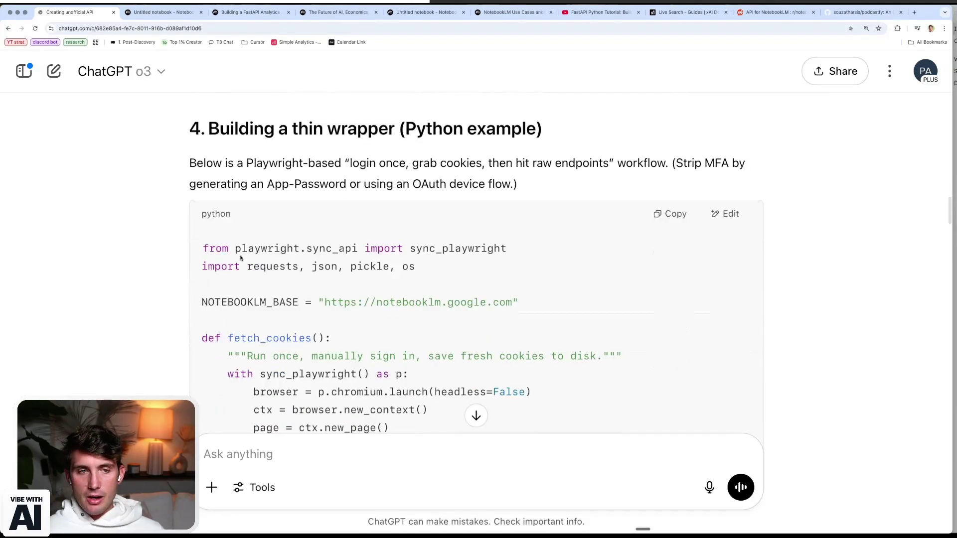
scroll(240, 257, "down", 4)
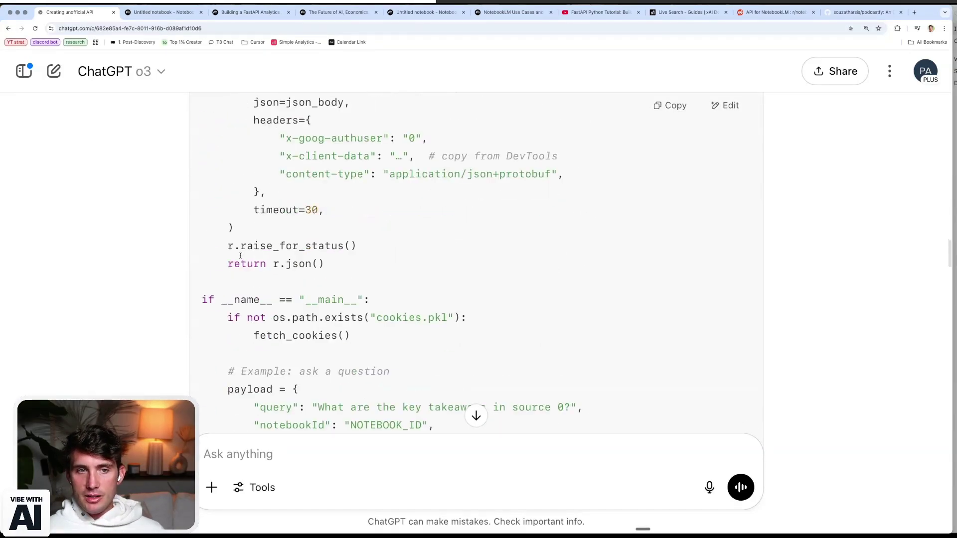
scroll(240, 258, "down", 8)
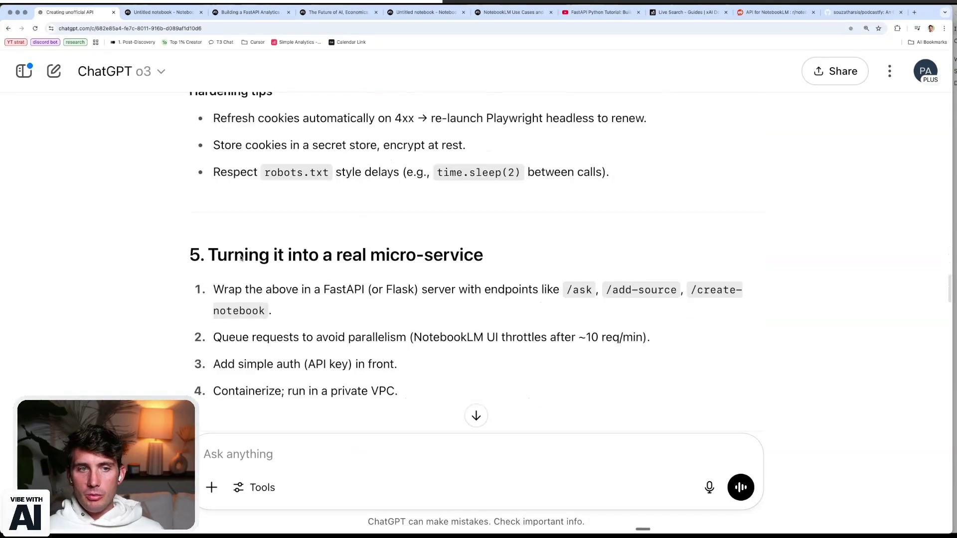
scroll(240, 258, "down", 7)
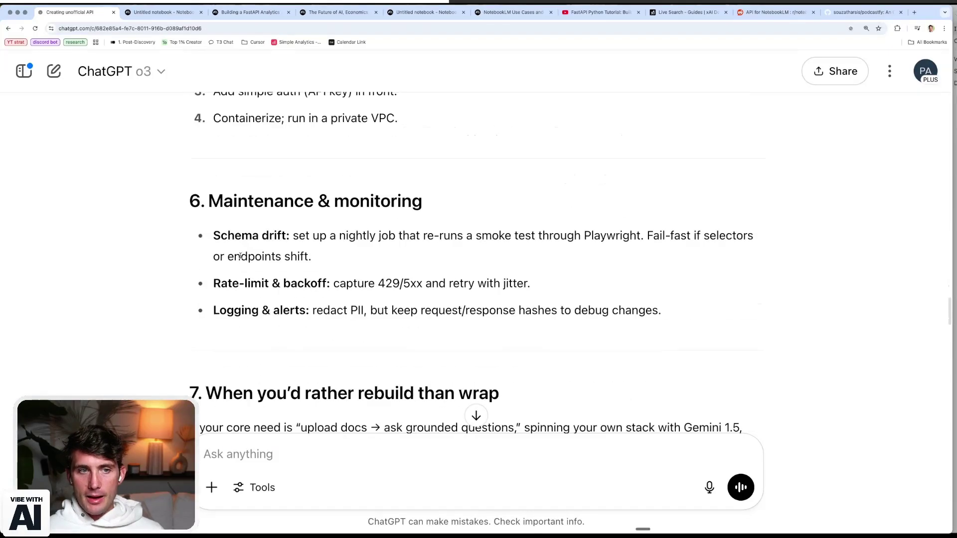
scroll(240, 257, "down", 4)
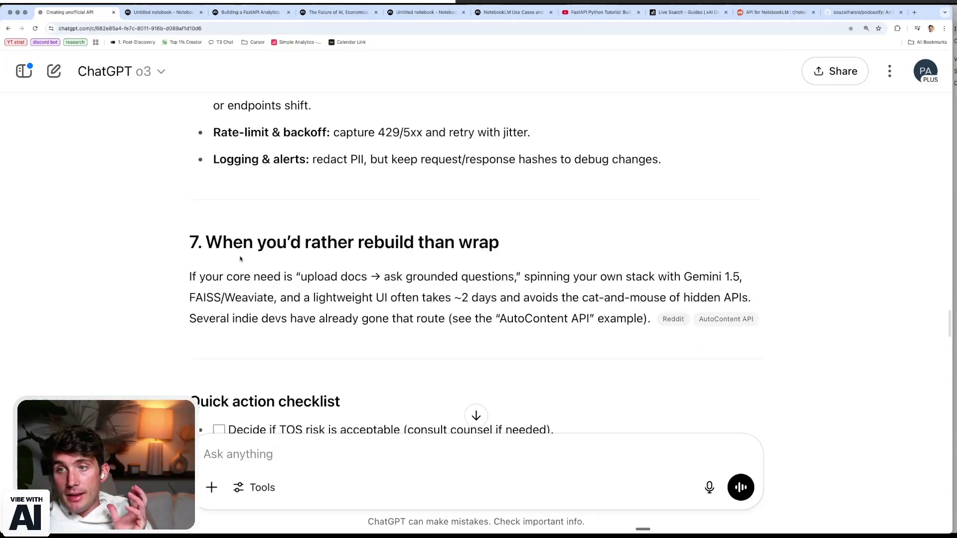
scroll(240, 259, "down", 7)
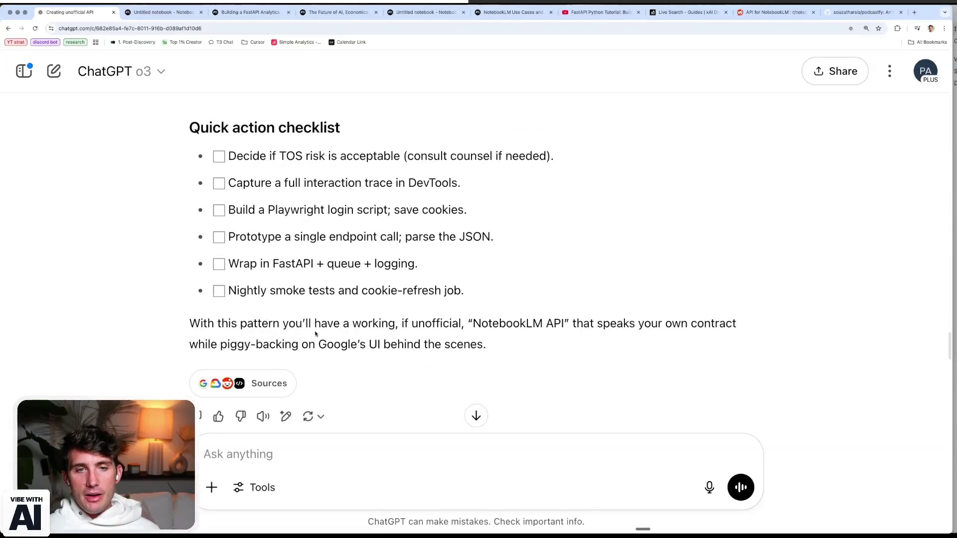
scroll(374, 281, "down", 5)
double_click(511, 263)
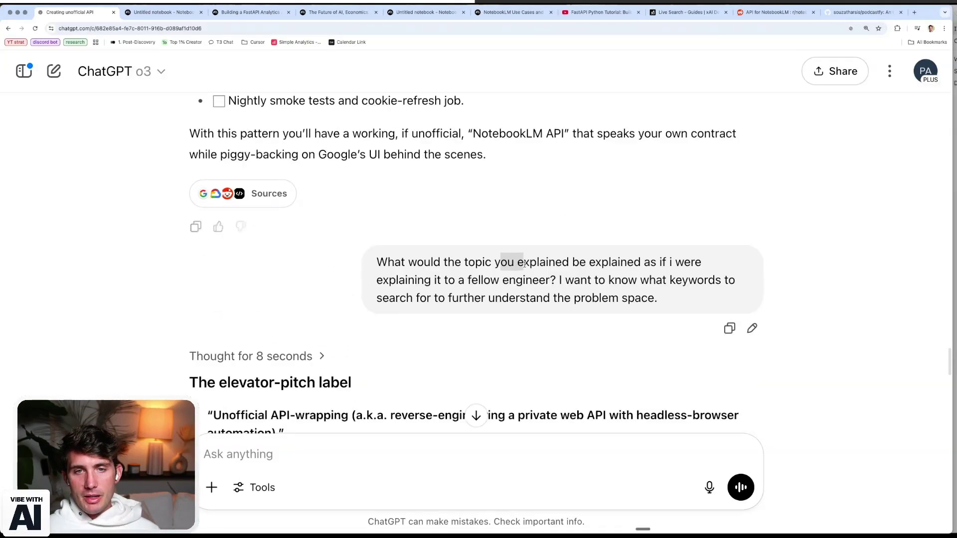
left_click(567, 262)
left_click_drag(568, 262, 619, 263)
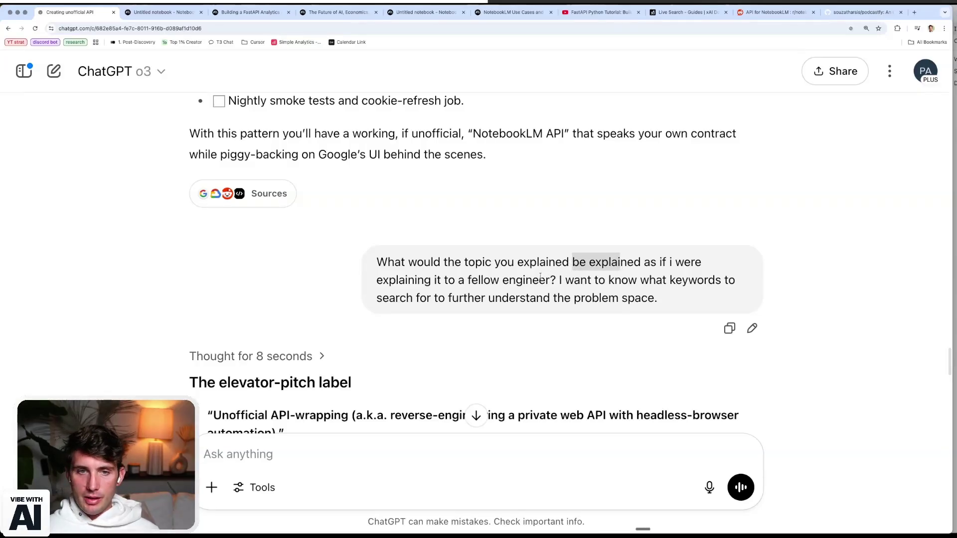
scroll(434, 306, "down", 3)
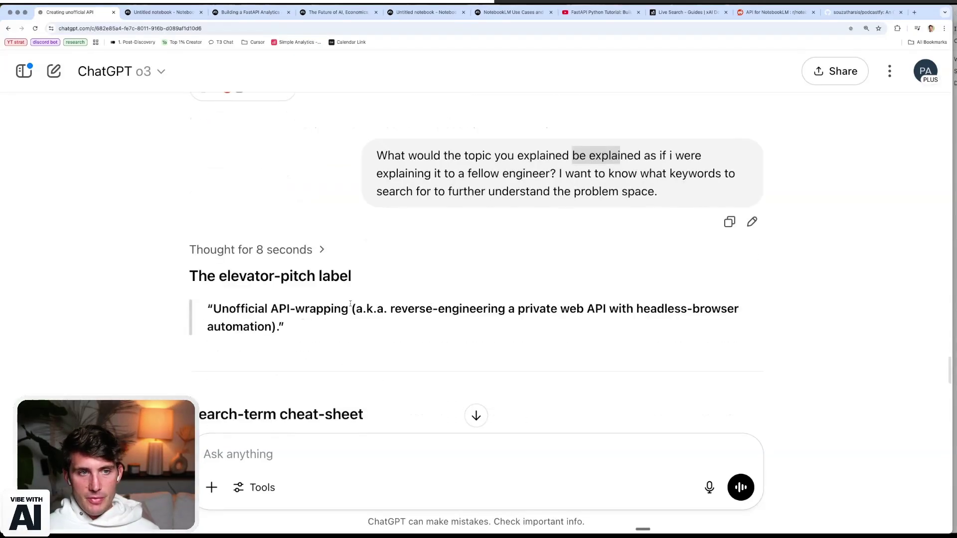
left_click_drag(223, 309, 473, 311)
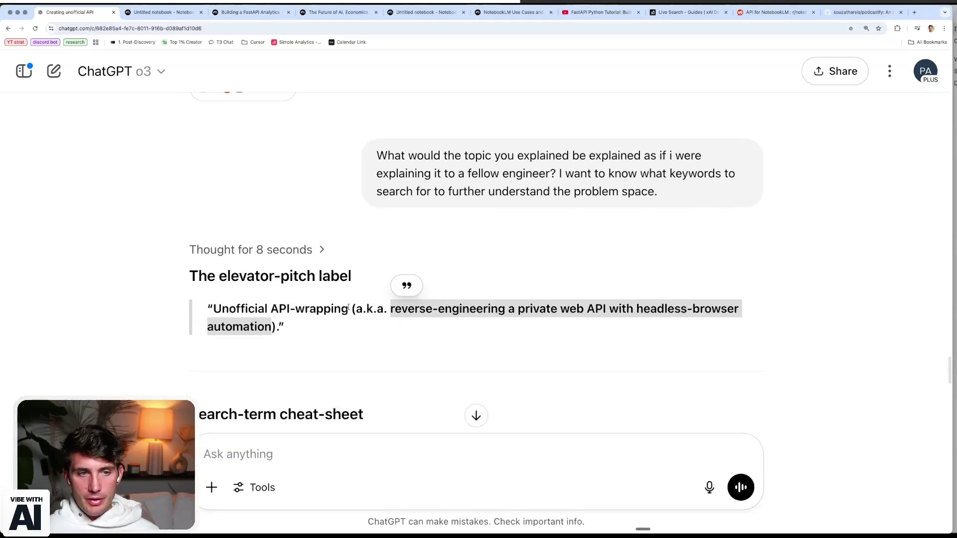
scroll(378, 325, "down", 2)
scroll(379, 325, "down", 3)
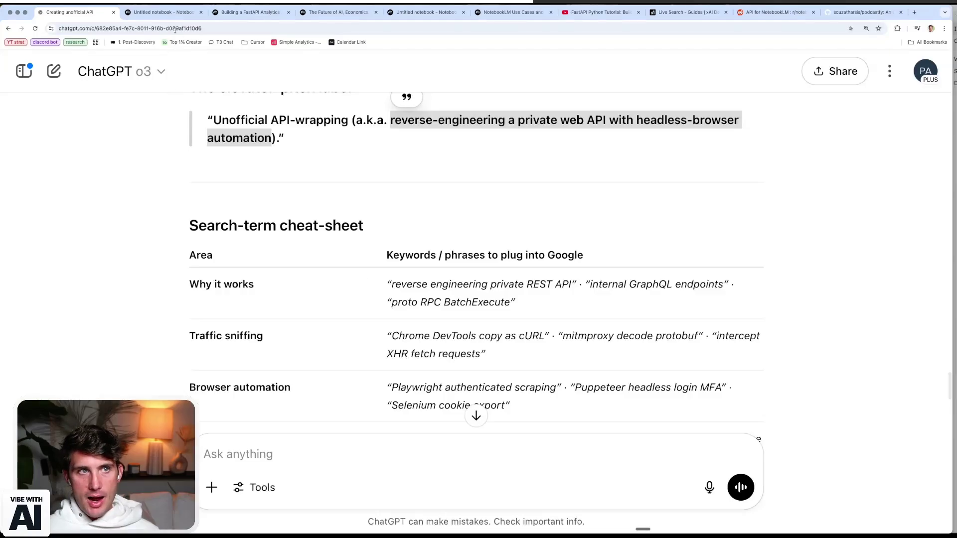
Return to the Untitled notebook and review the 10 discovered reverse-engineering sources, all selected.
left_click(167, 15)
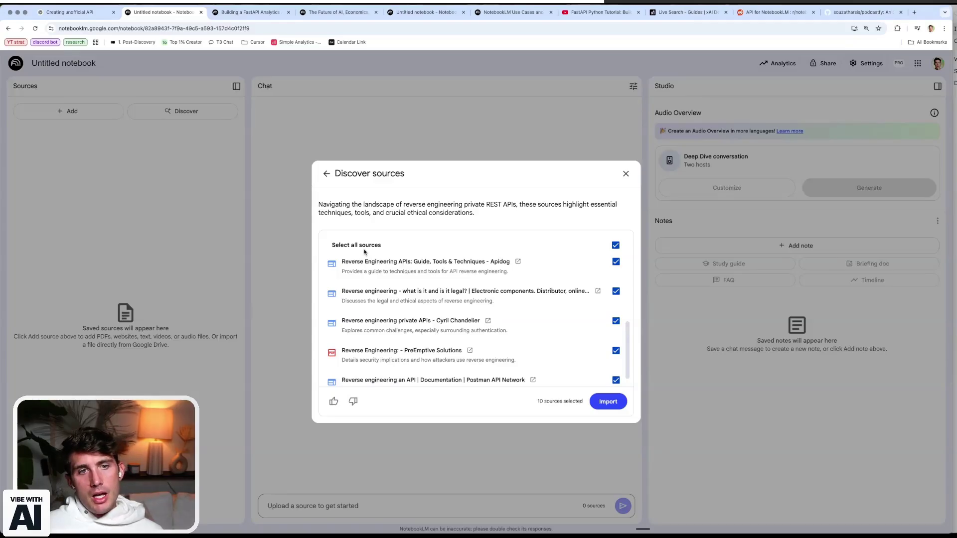
left_click_drag(628, 331, 627, 289)
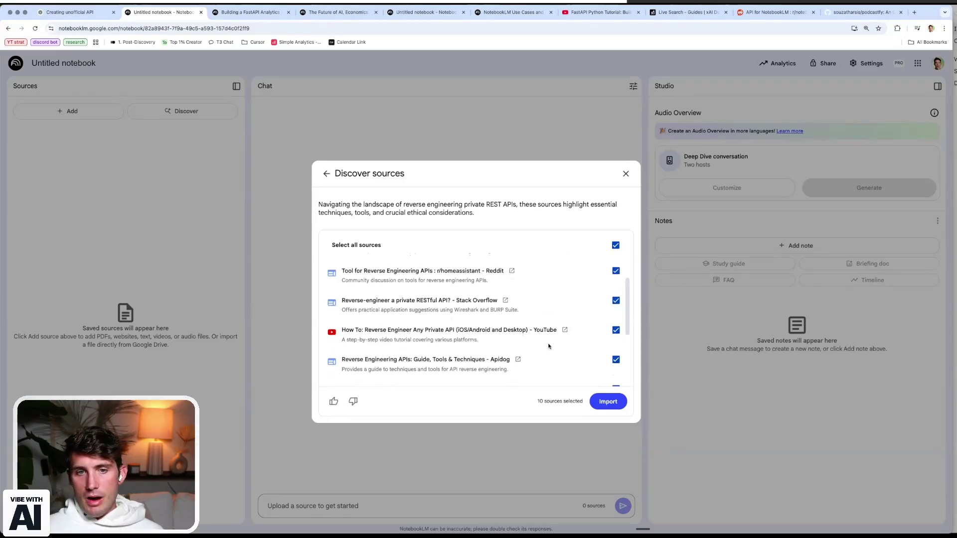
Read through the xAI Live Search docs introduction and code sample.
left_click(668, 13)
left_click_drag(331, 130, 542, 274)
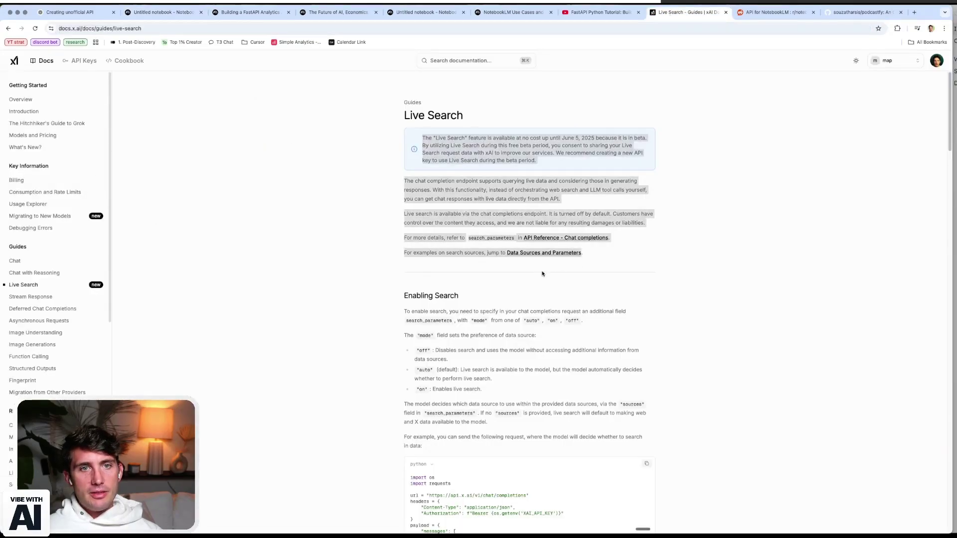
left_click(439, 276)
scroll(413, 316, "down", 9)
left_click_drag(410, 259, 492, 369)
left_click(383, 307)
Open x.com in a new tab, then search 'youtube api' and open the Gemini vision docs suggestion.
key("ctrl+t")
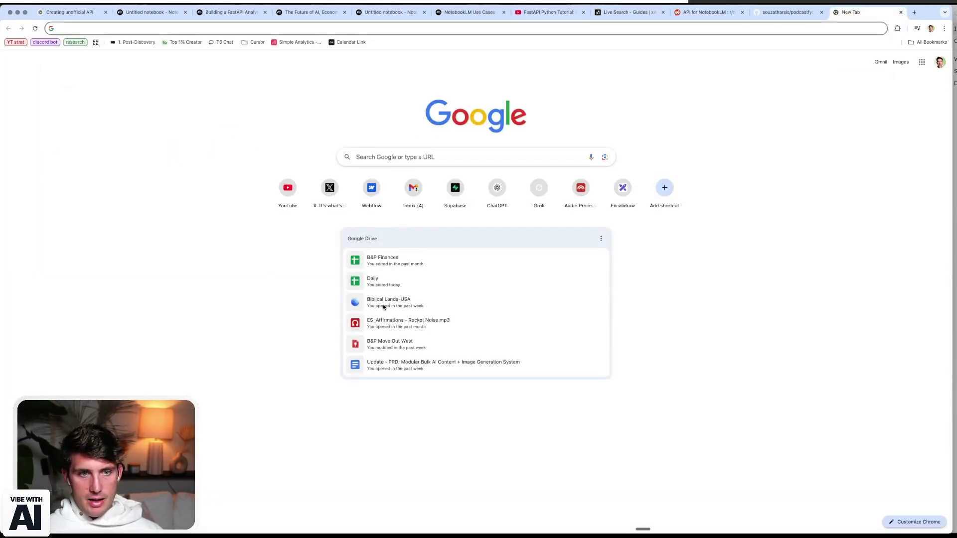
type("x.com")
key("Return")
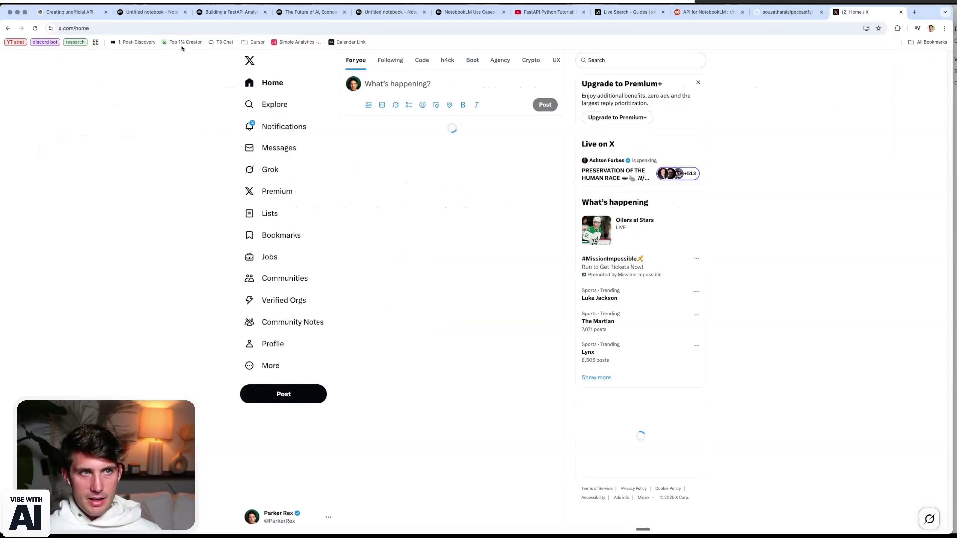
left_click(174, 27)
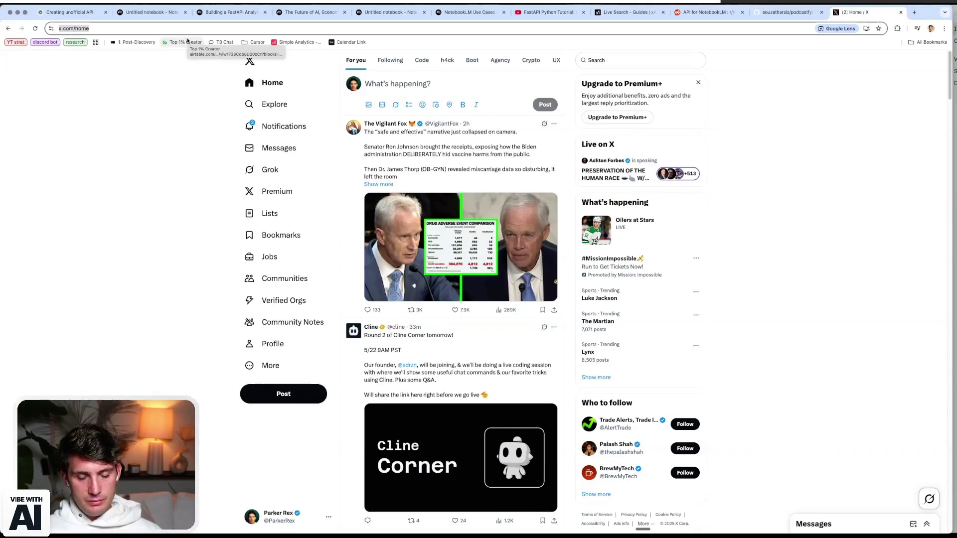
type("youtube api")
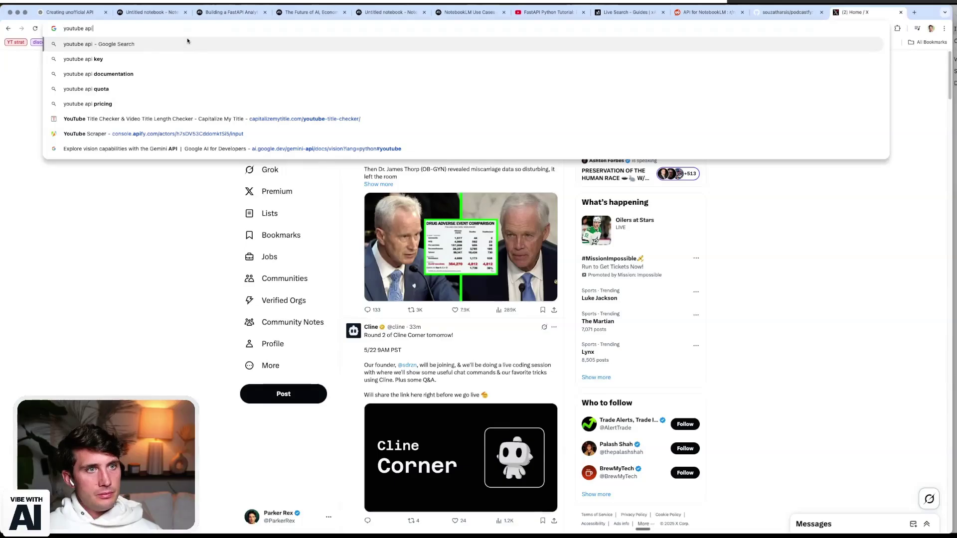
key("Up")
key("Up")
key("Up")
key("Down")
key("Down")
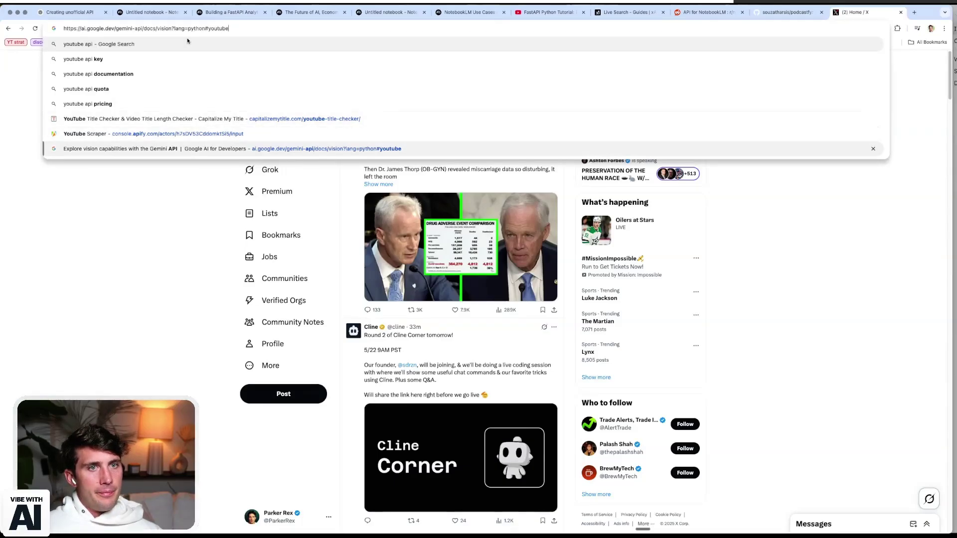
key("Return")
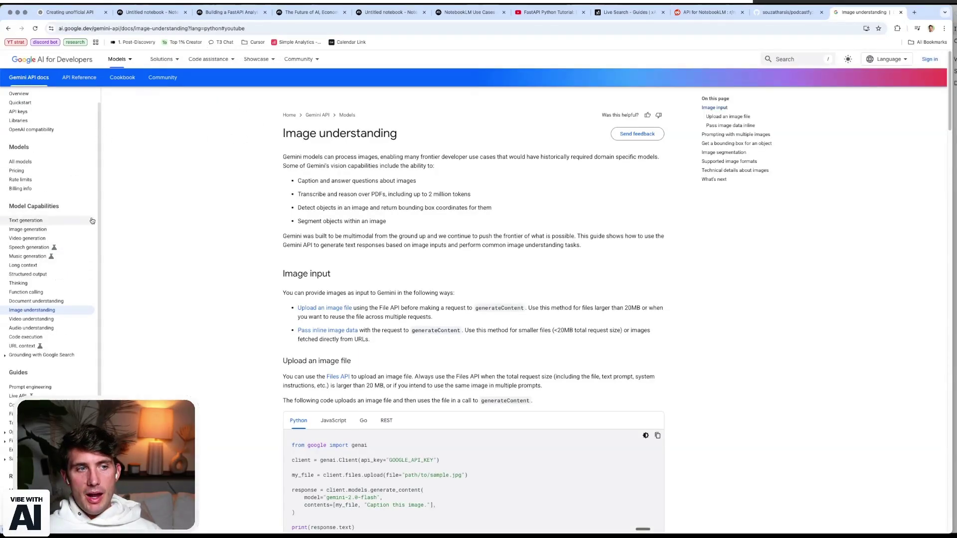
Skim the Image understanding guide, then trim the URL to /gemini-api/docs/ to load the overview.
scroll(96, 240, "down", 2)
scroll(96, 240, "down", 1)
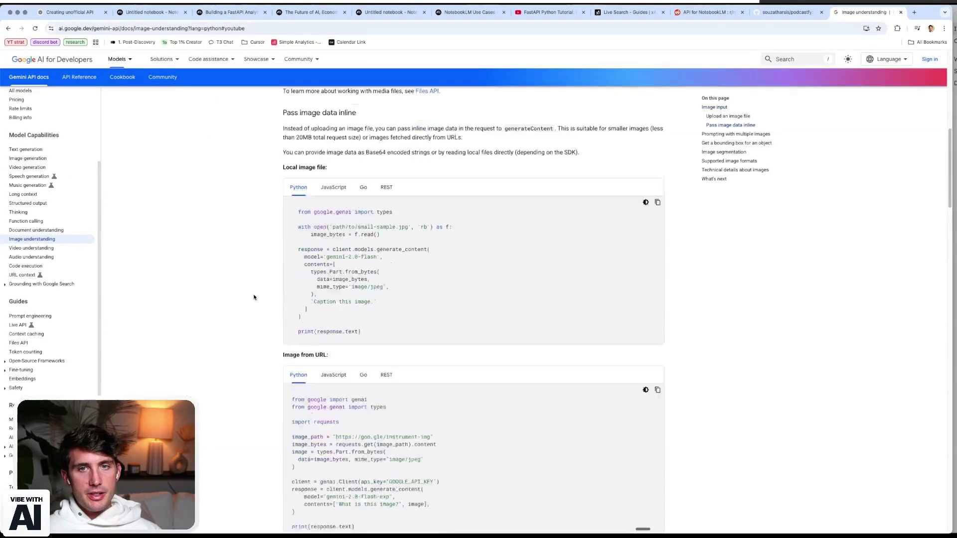
scroll(218, 284, "down", 20)
scroll(254, 297, "up", 15)
scroll(256, 298, "up", 15)
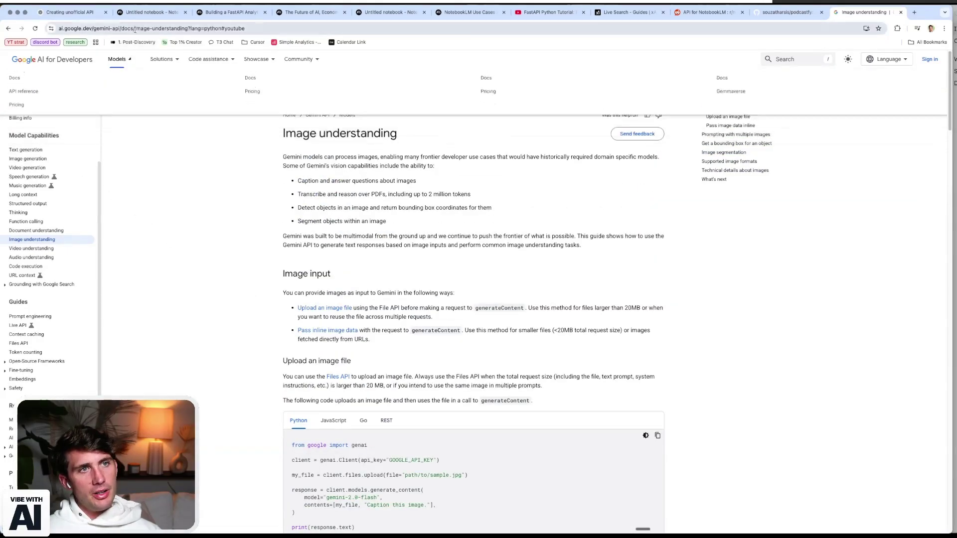
left_click_drag(152, 28, 287, 37)
key("BackSpace")
key("Return")
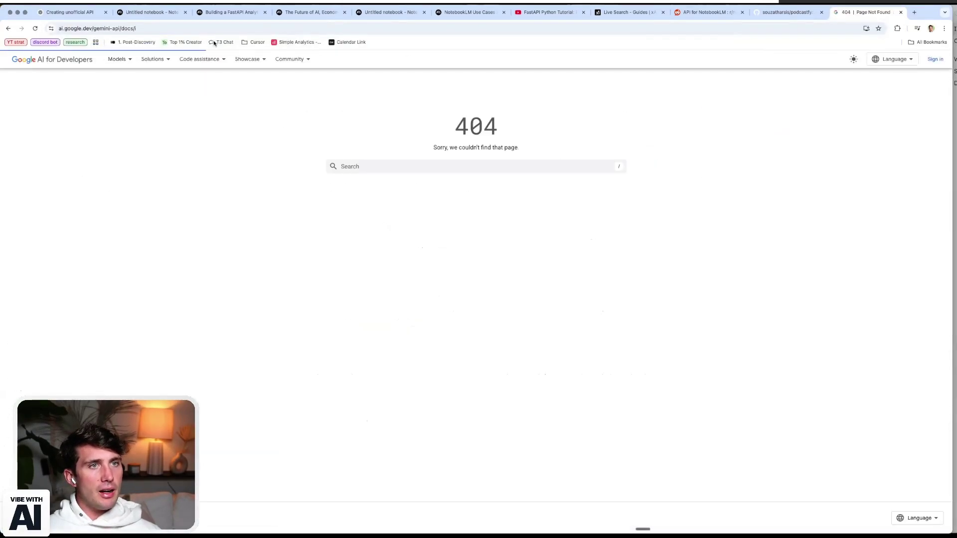
left_click(197, 29)
type("i")
key("BackSpace")
key("Return")
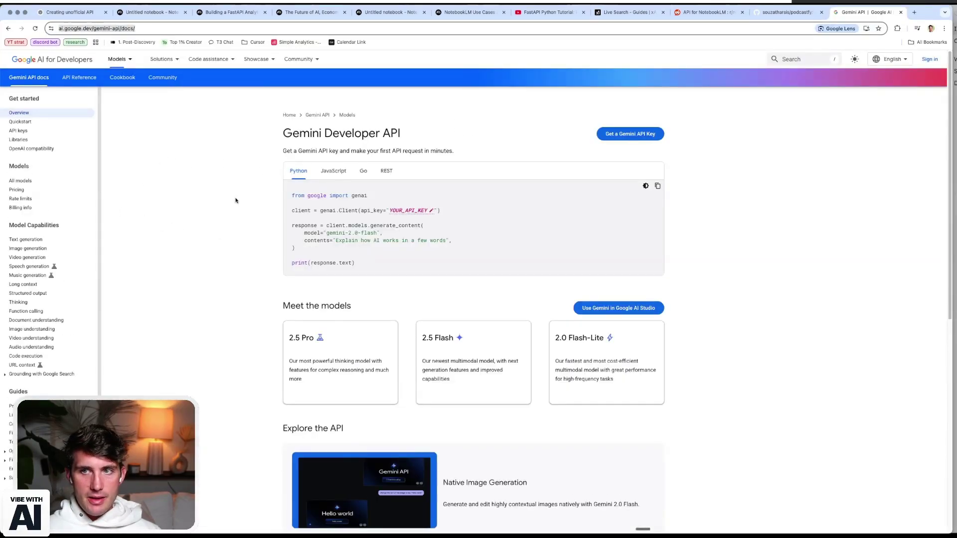
Import the ten reverse-engineering sources and load notebooklm.google.com in a new tab.
left_click(153, 15)
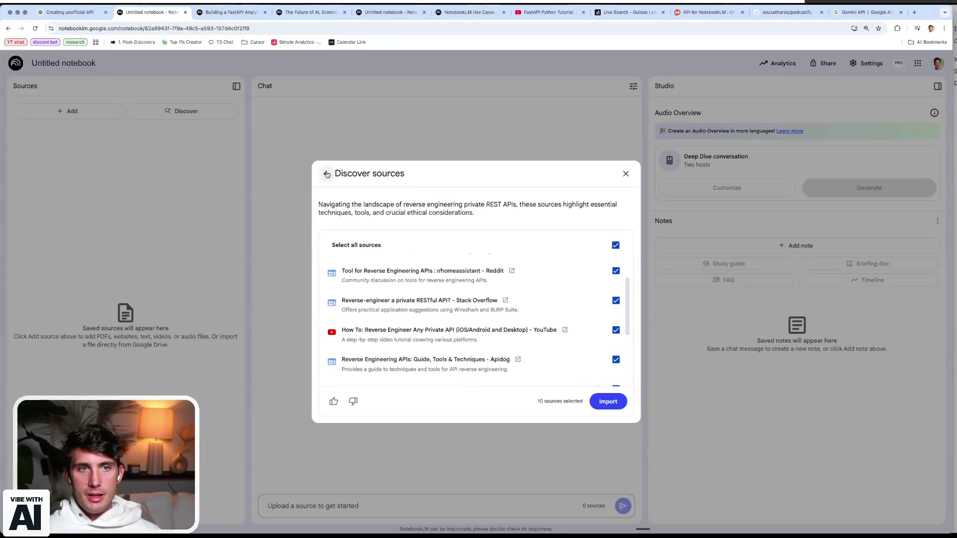
left_click(608, 402)
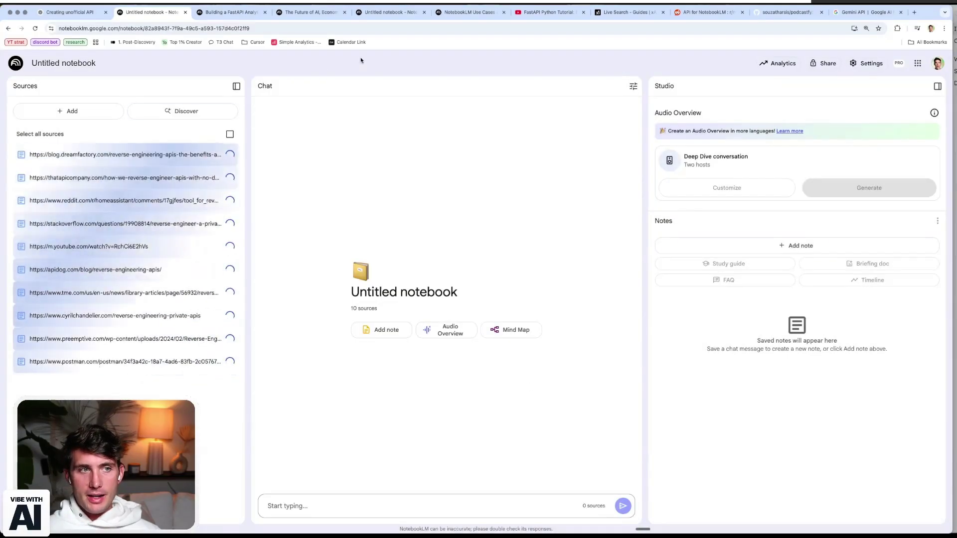
key("ctrl+t")
type("notebooklm.google.com")
key("Return")
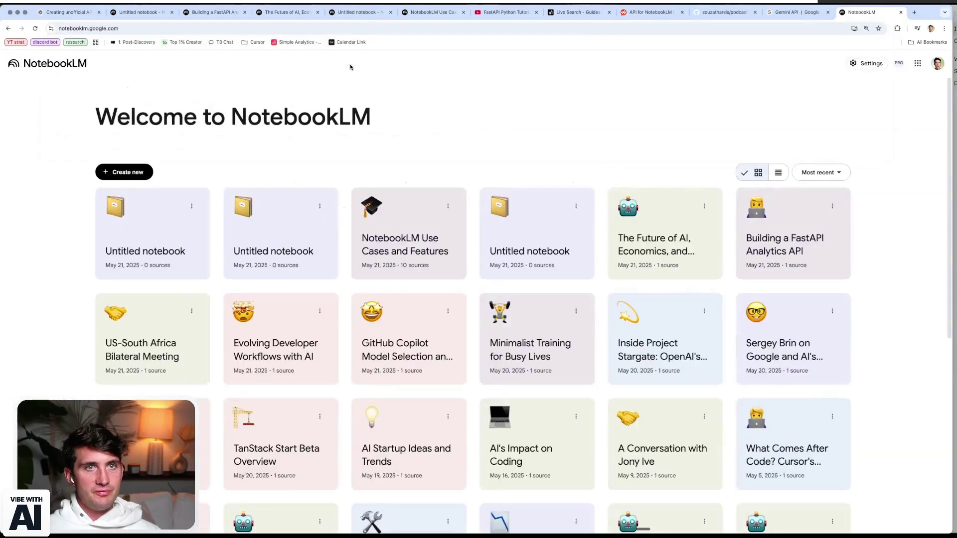
Create a new notebook with the pasted Gemini API docs URL as its website source.
left_click_drag(862, 12, 277, 20)
left_click(778, 172)
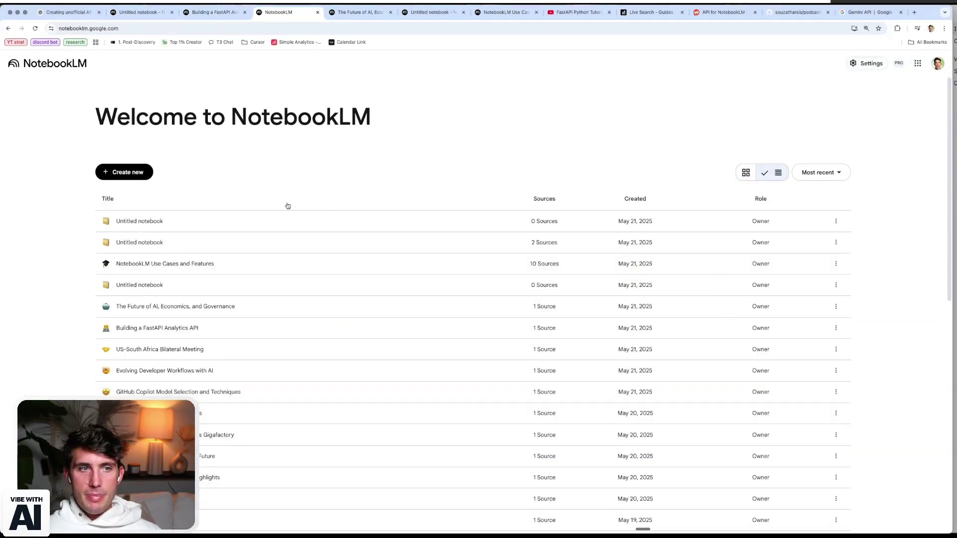
left_click(124, 172)
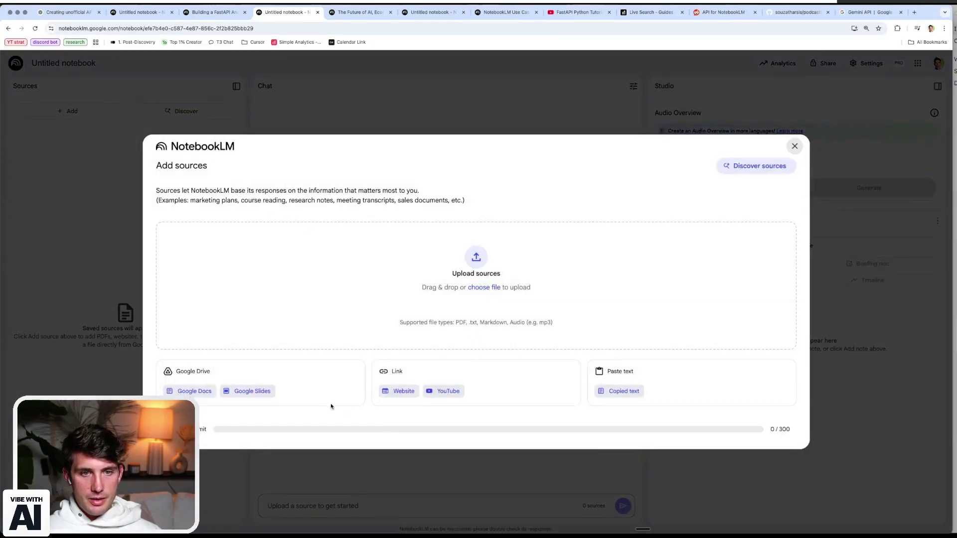
left_click(402, 391)
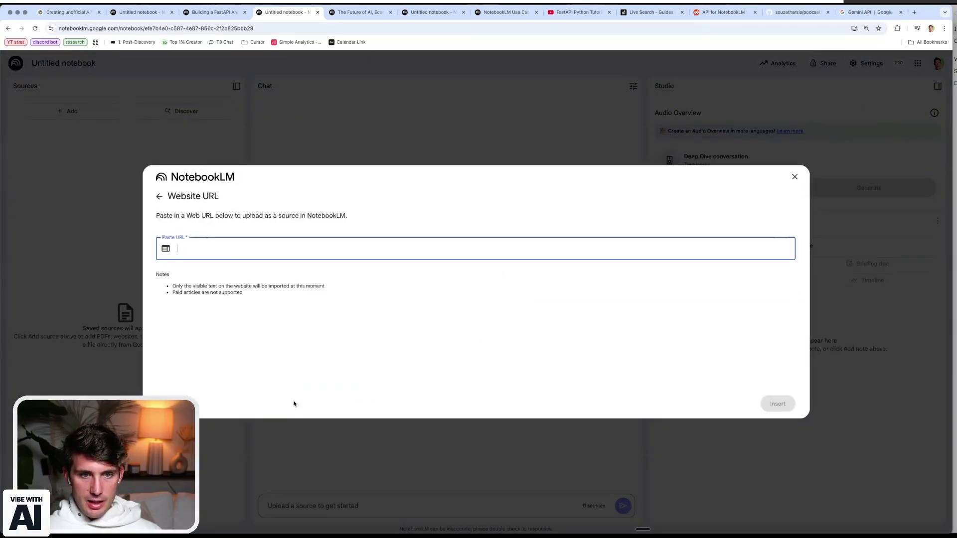
type("https://ai.google.dev/gemini-api/docs/")
left_click(778, 404)
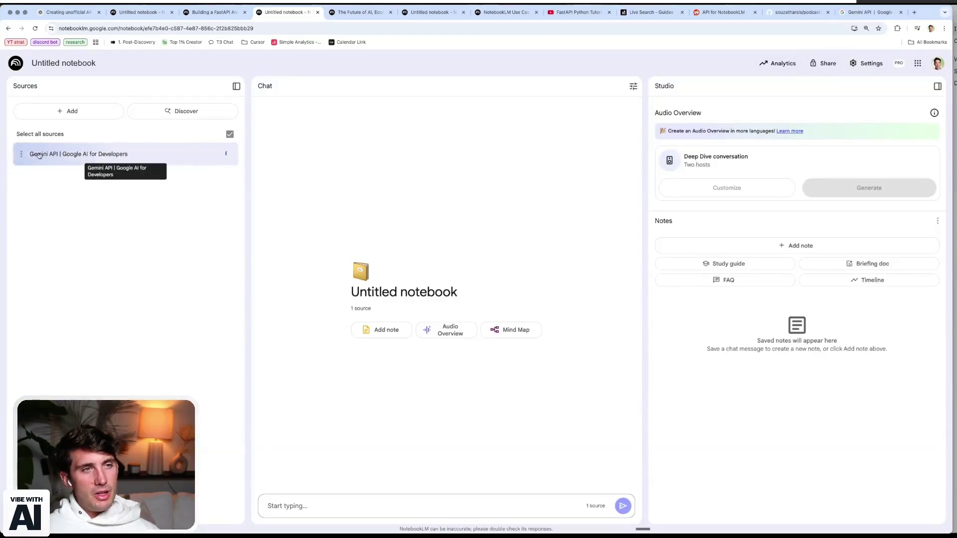
left_click(21, 154)
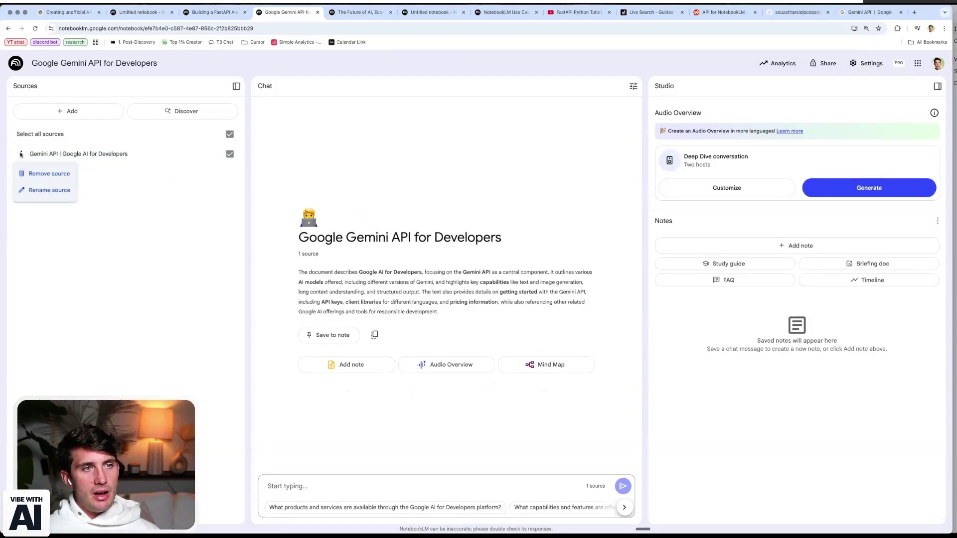
left_click(204, 210)
left_click_drag(204, 210, 196, 295)
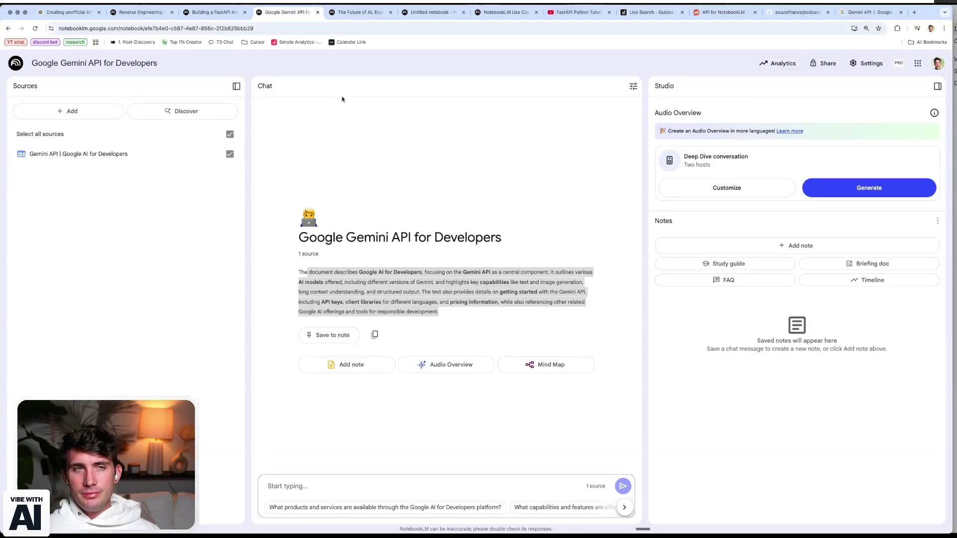
key("super+Tab")
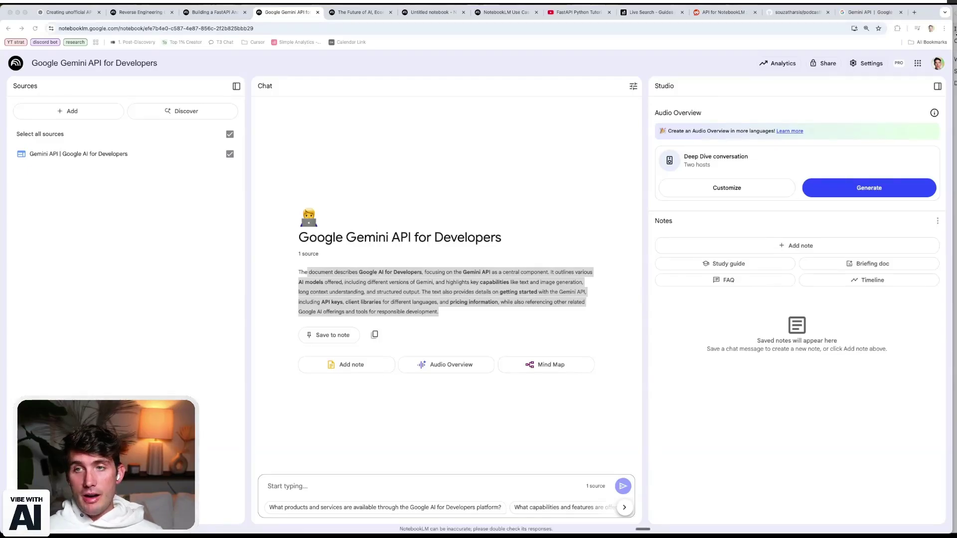